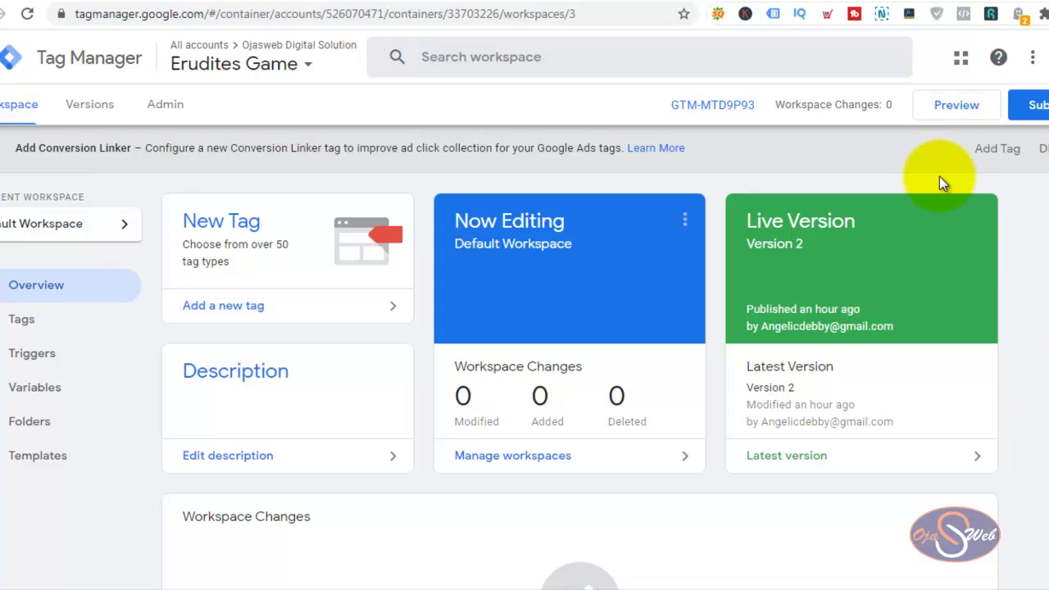
{"action": "left_click", "coordinate": [950, 106]}
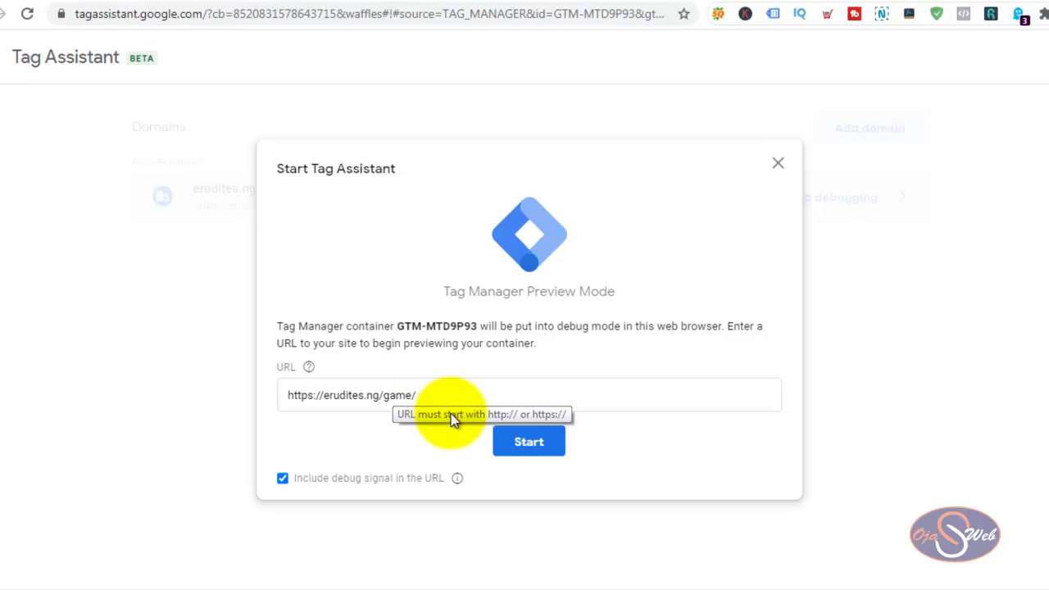
{"action": "left_click", "coordinate": [528, 442]}
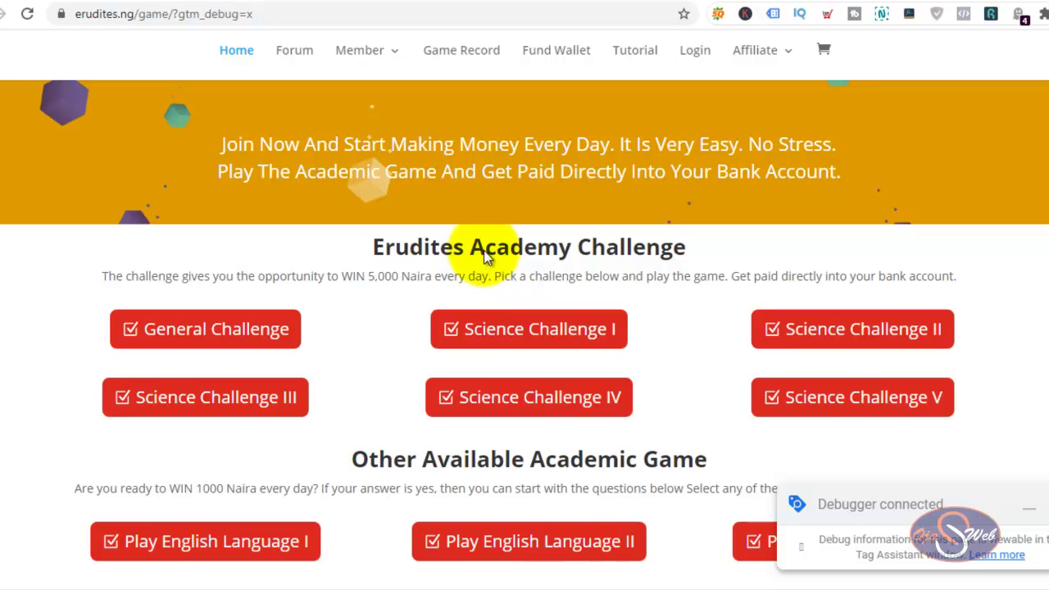
{"action": "left_click", "coordinate": [567, 56]}
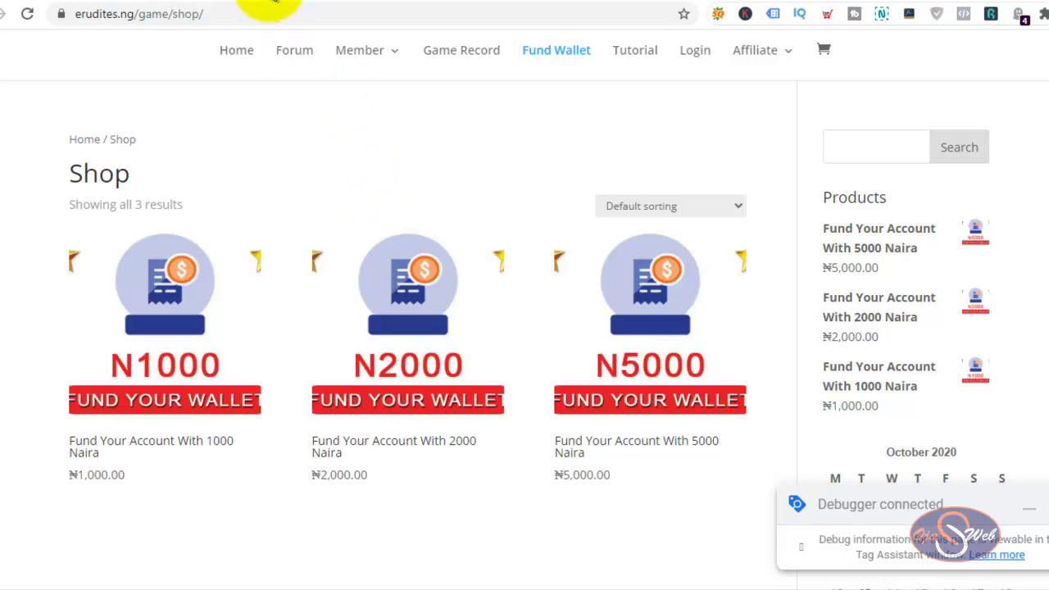
Step: Examine in Tag Assistant which tags fired on the Shop page, comparing its events with the site
{"action": "left_click", "coordinate": [271, 7]}
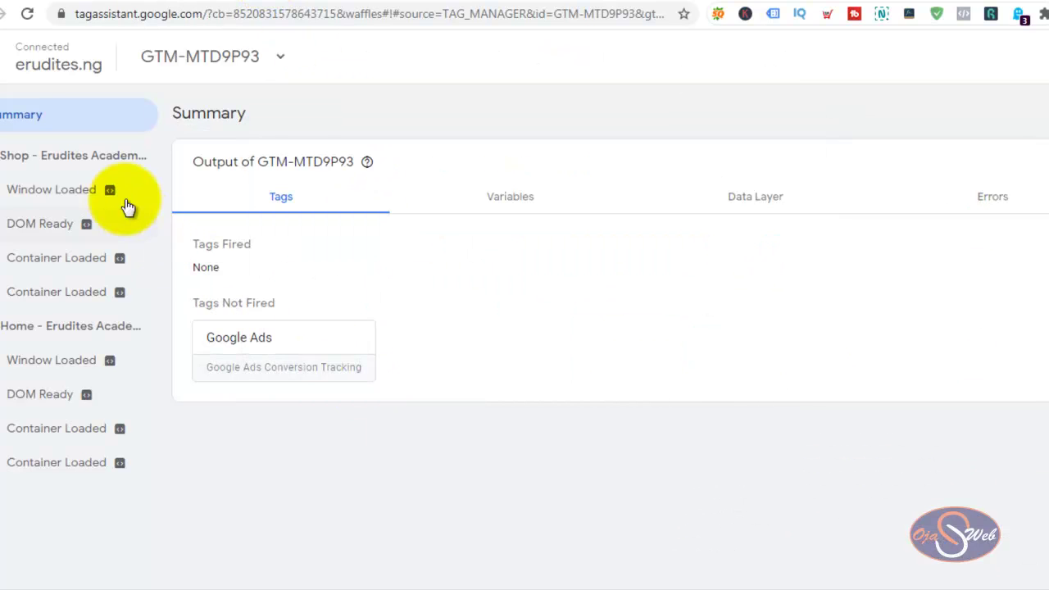
{"action": "left_click", "coordinate": [541, 1]}
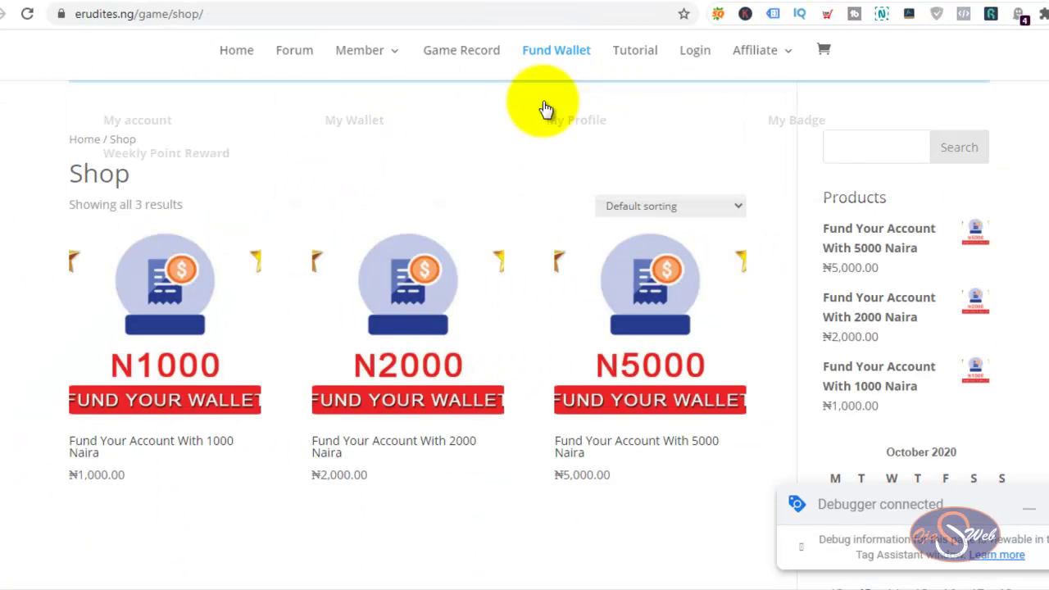
{"action": "left_click", "coordinate": [262, 3]}
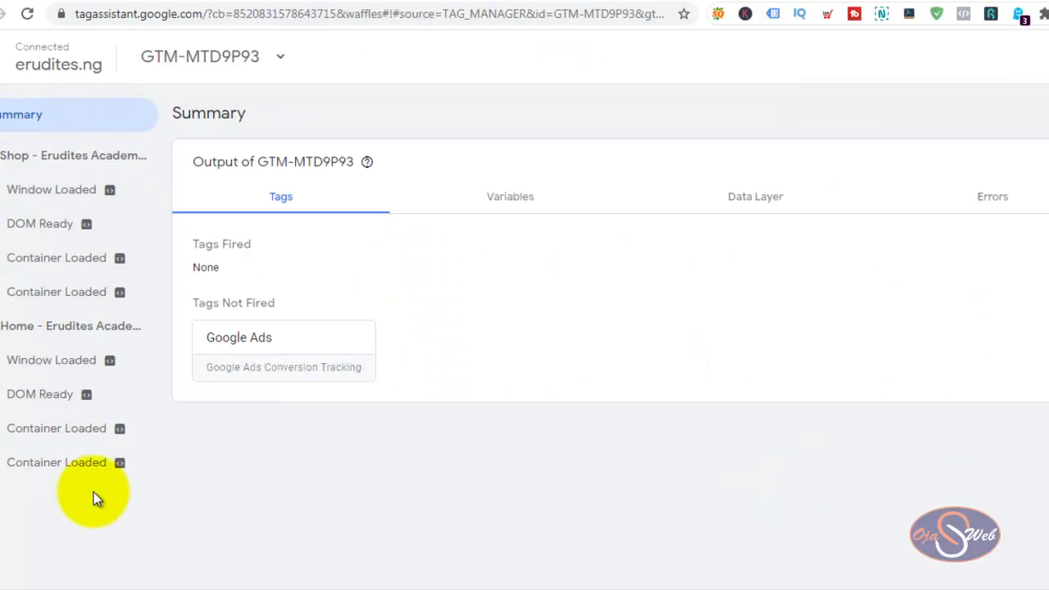
{"action": "left_click", "coordinate": [39, 159]}
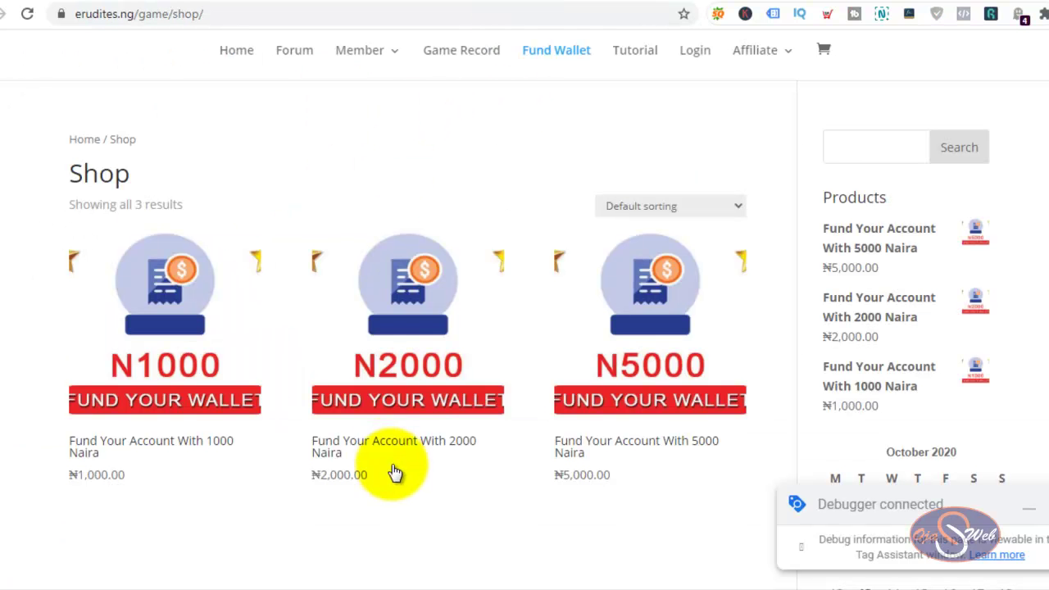
{"action": "left_click", "coordinate": [295, 2]}
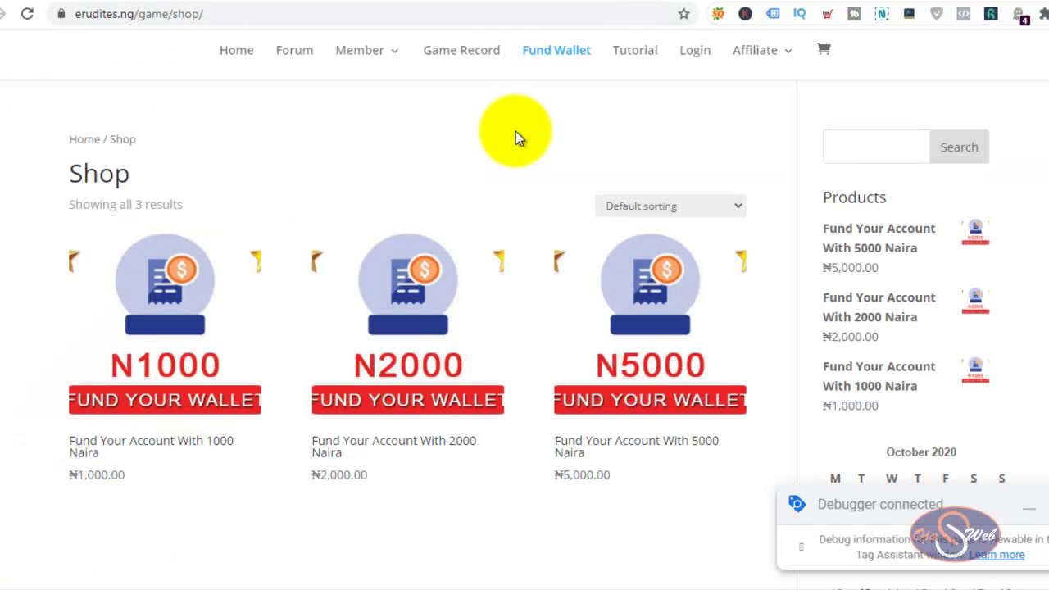
Step: Add the "Fund Your Account With 1000 Naira" product to the cart and proceed to checkout
{"action": "left_click", "coordinate": [158, 367]}
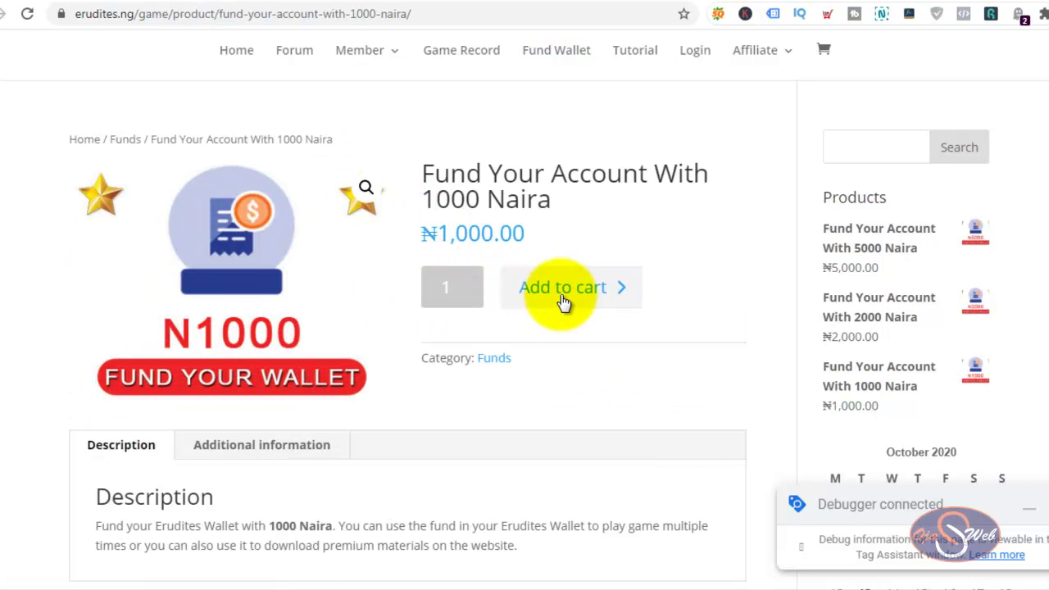
{"action": "left_click", "coordinate": [562, 295]}
{"action": "scroll", "coordinate": [457, 360], "scroll_direction": "down", "scroll_amount": 2}
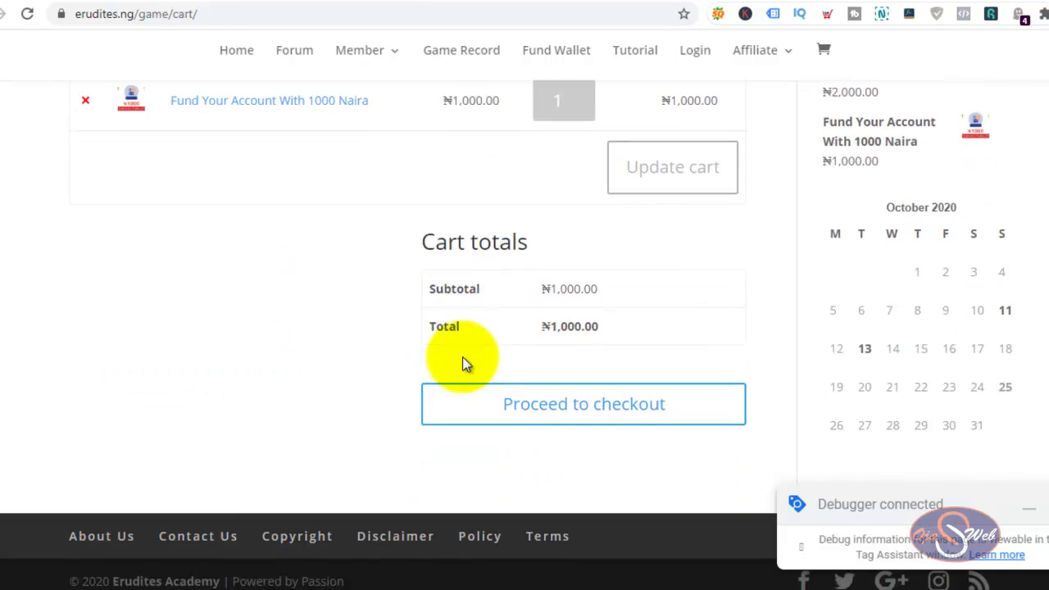
{"action": "left_click", "coordinate": [574, 388]}
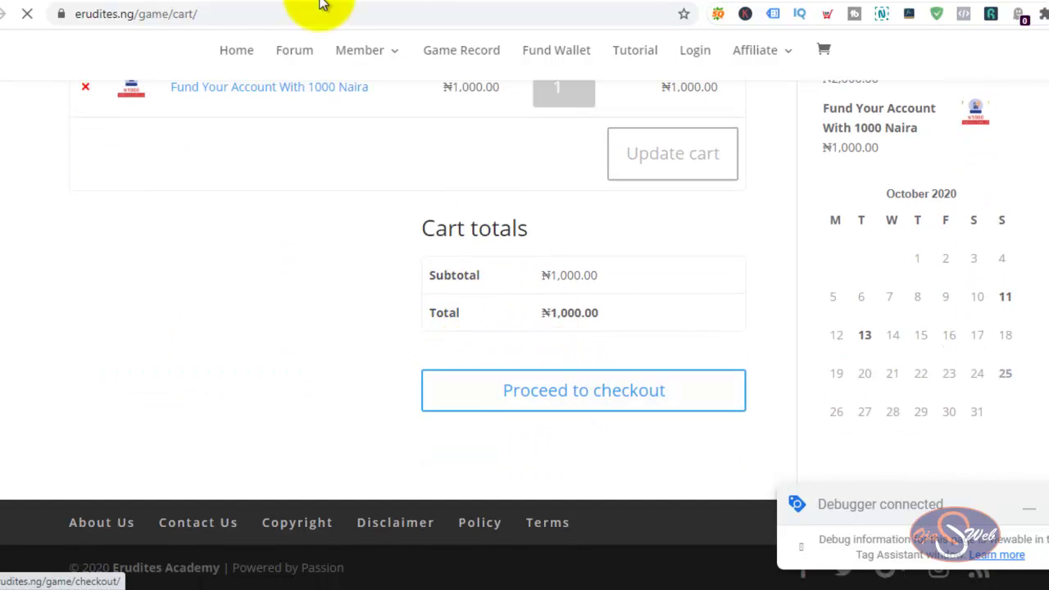
Step: Check in Tag Assistant whether the Google Ads tag fired on the Checkout, Cart and 1000 Naira product pages
{"action": "left_click", "coordinate": [220, 3]}
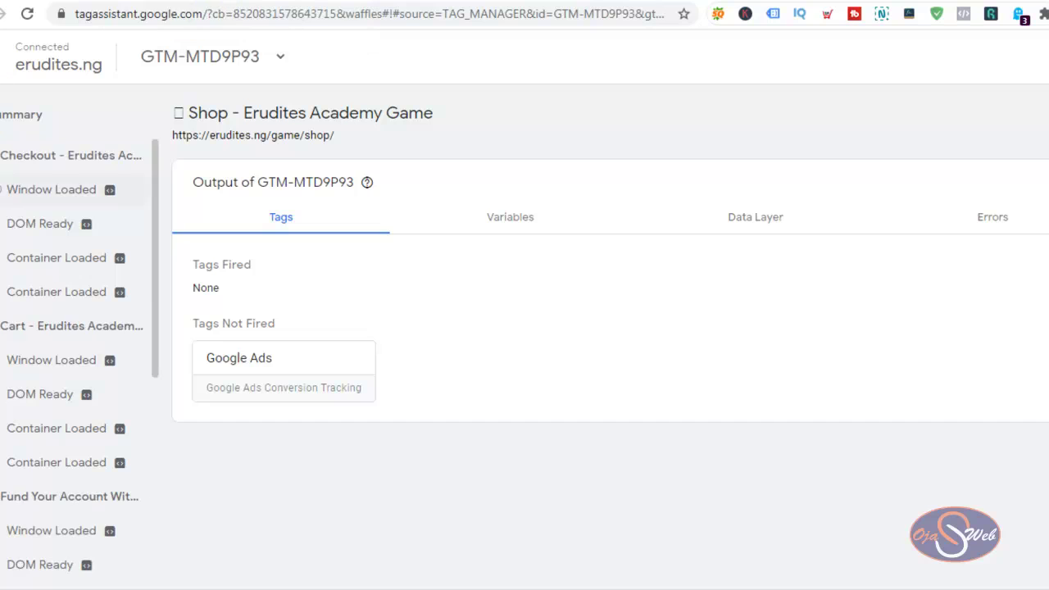
{"action": "left_click", "coordinate": [26, 160]}
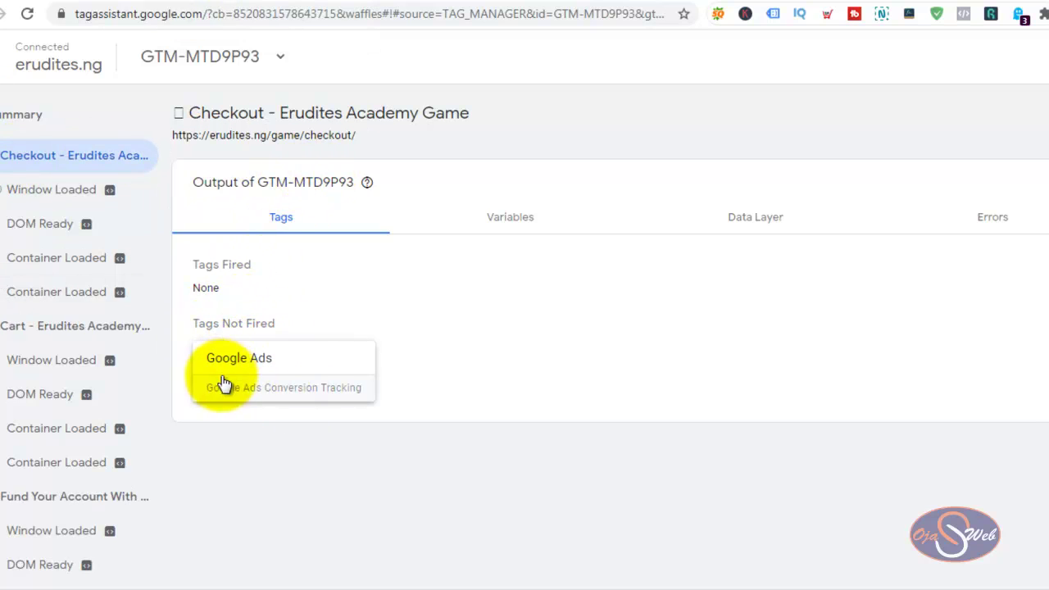
{"action": "left_click", "coordinate": [61, 327]}
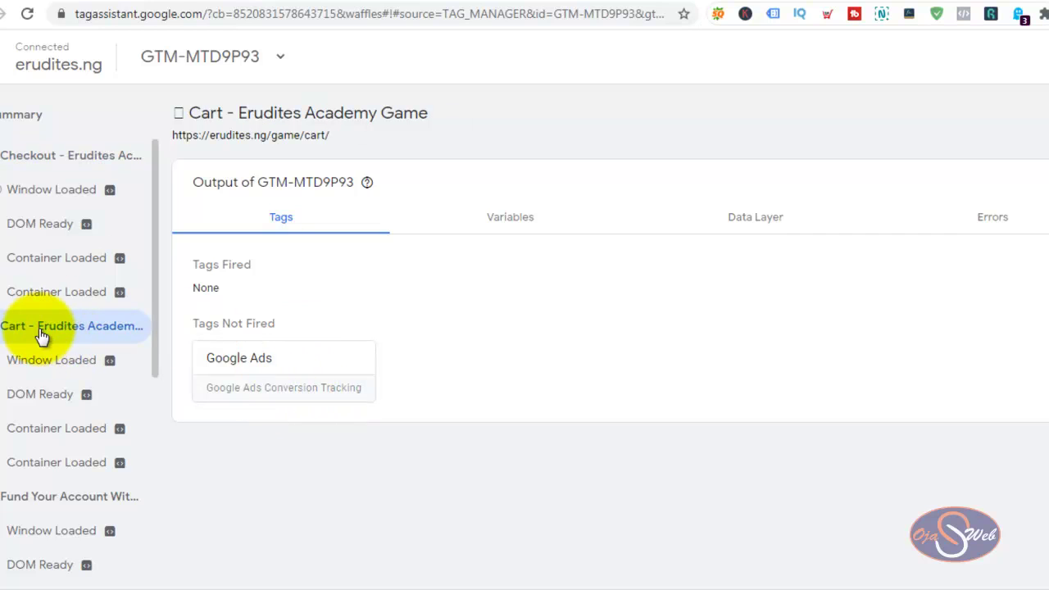
{"action": "left_click", "coordinate": [41, 326]}
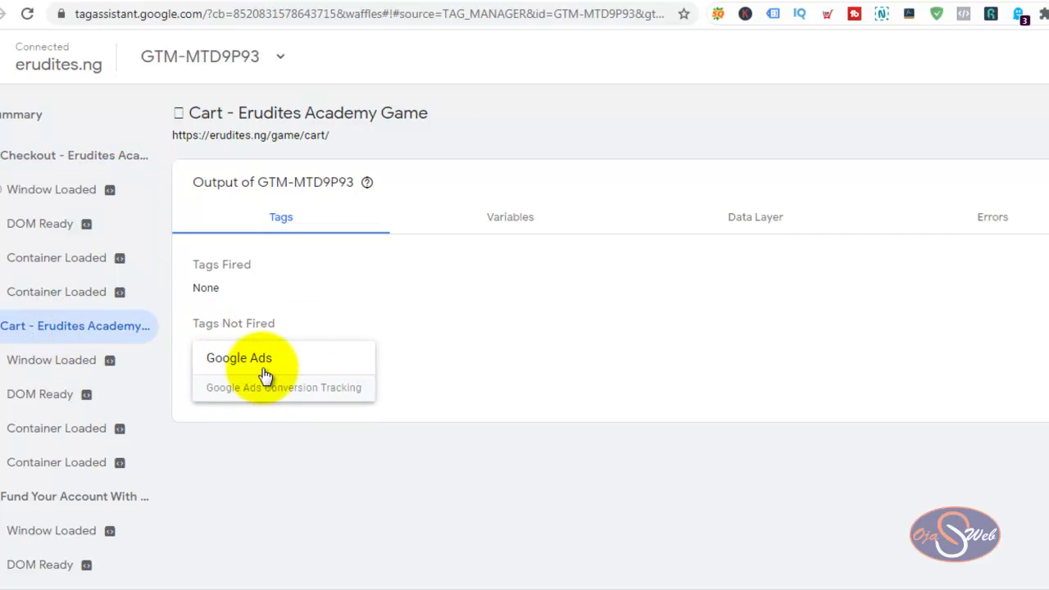
{"action": "left_click", "coordinate": [33, 497]}
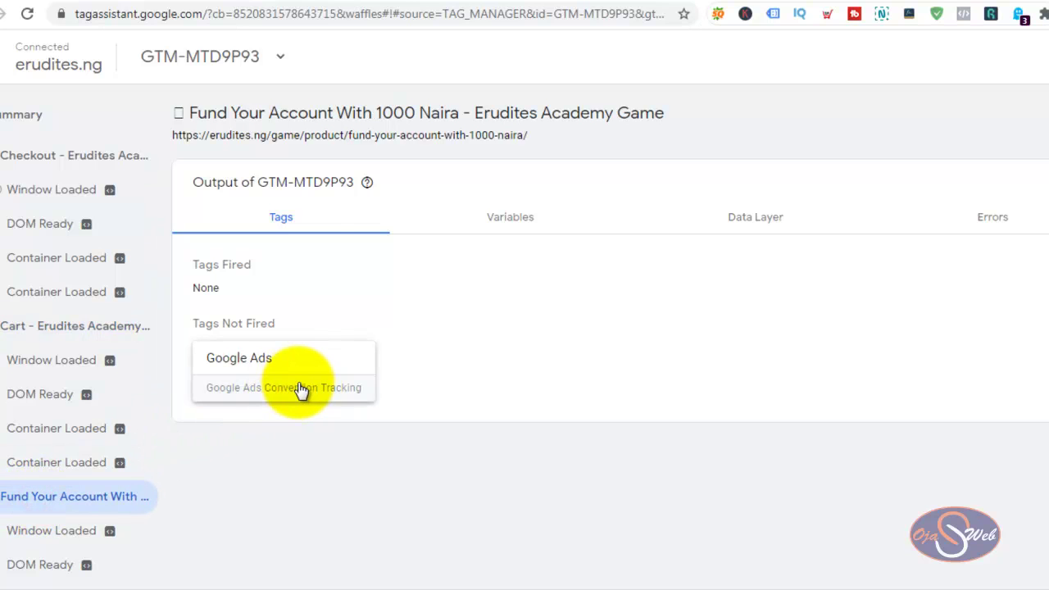
Step: Return to the site's checkout page and place the order using the prefilled billing details
{"action": "left_click", "coordinate": [399, 3]}
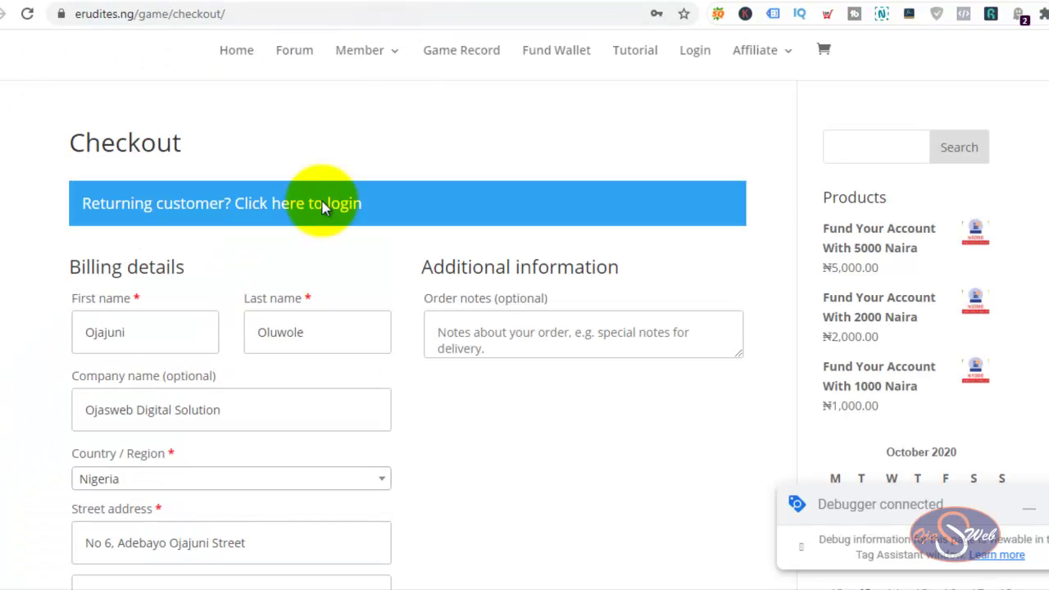
{"action": "scroll", "coordinate": [145, 236], "scroll_direction": "down", "scroll_amount": 2}
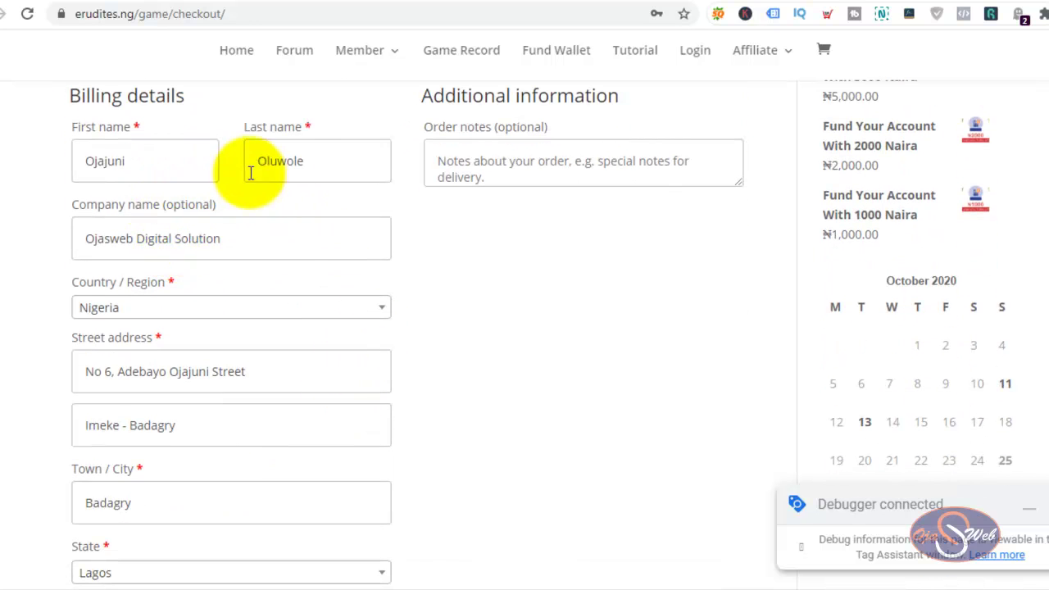
{"action": "scroll", "coordinate": [441, 246], "scroll_direction": "down", "scroll_amount": 2}
{"action": "scroll", "coordinate": [477, 222], "scroll_direction": "down", "scroll_amount": 7}
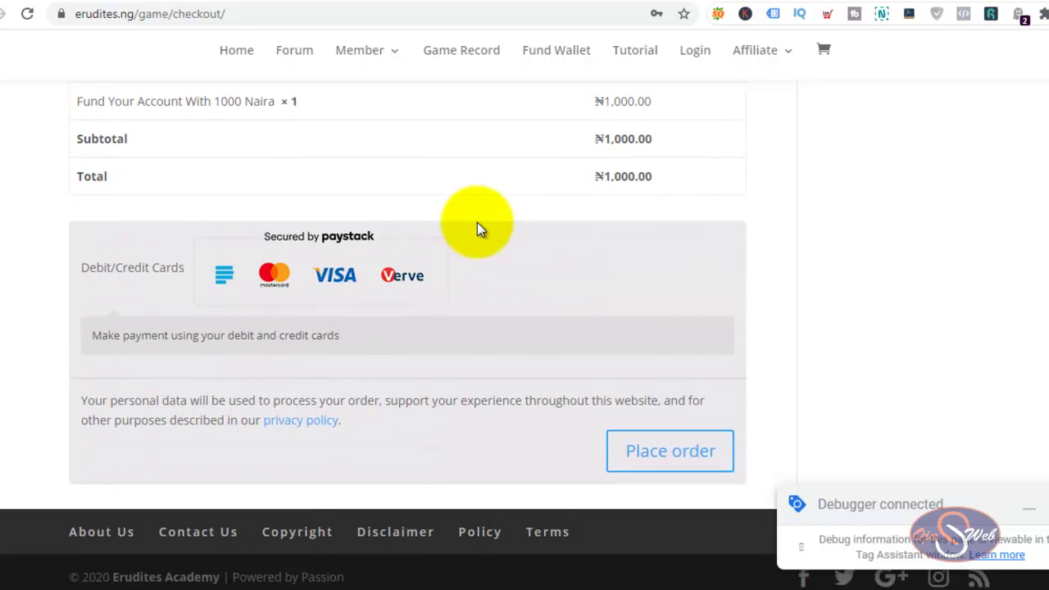
{"action": "left_click", "coordinate": [642, 441]}
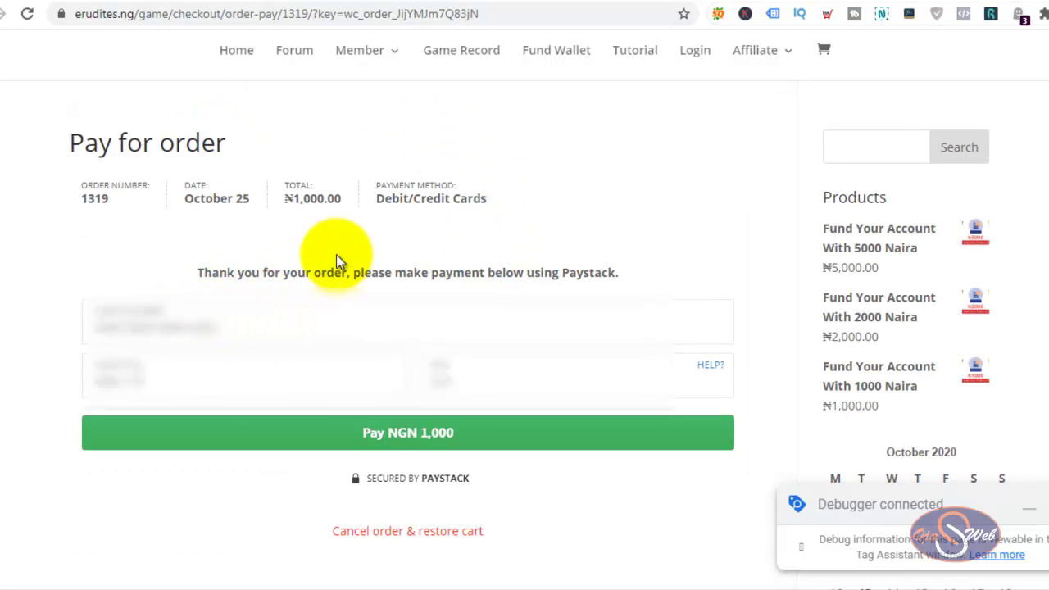
Step: Copy the Pay for order page's URL and paste it into the empty Notepad document
{"action": "left_click", "coordinate": [274, 13]}
{"action": "right_click", "coordinate": [277, 14]}
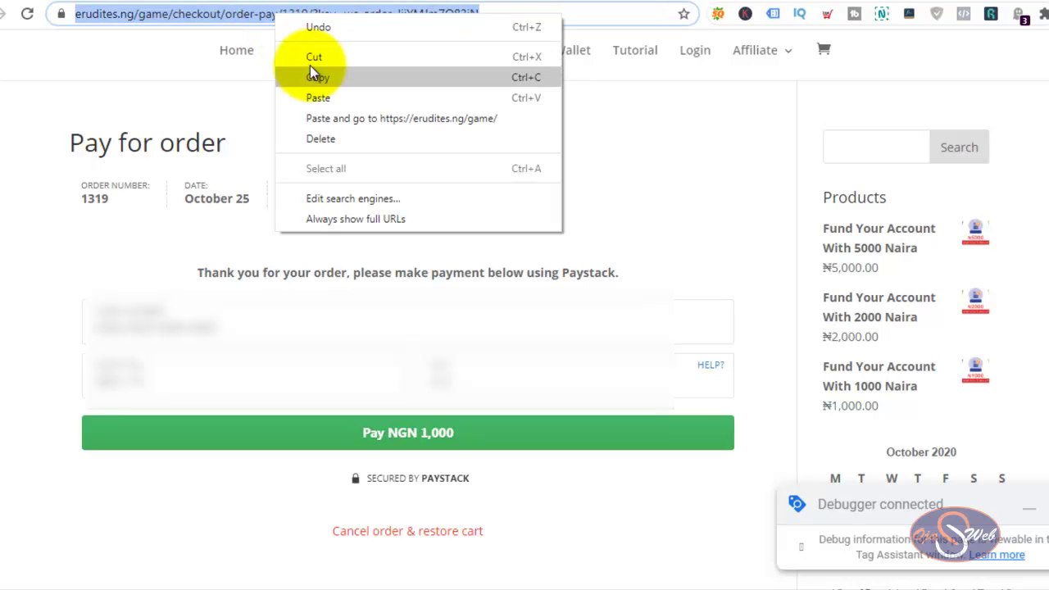
{"action": "left_click", "coordinate": [316, 76]}
{"action": "left_click", "coordinate": [230, 584]}
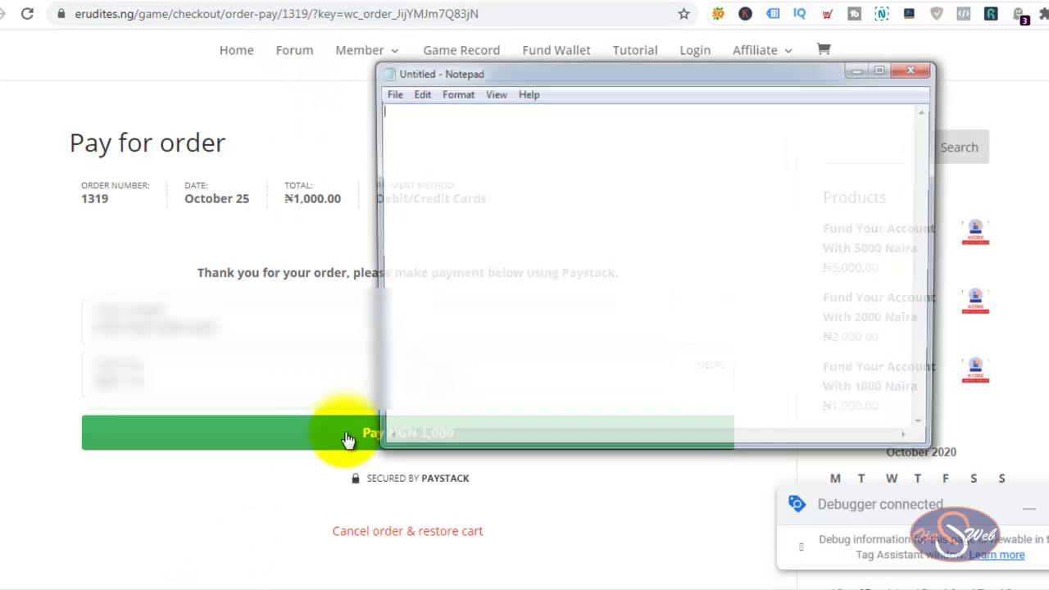
{"action": "right_click", "coordinate": [503, 148]}
{"action": "left_click", "coordinate": [576, 234]}
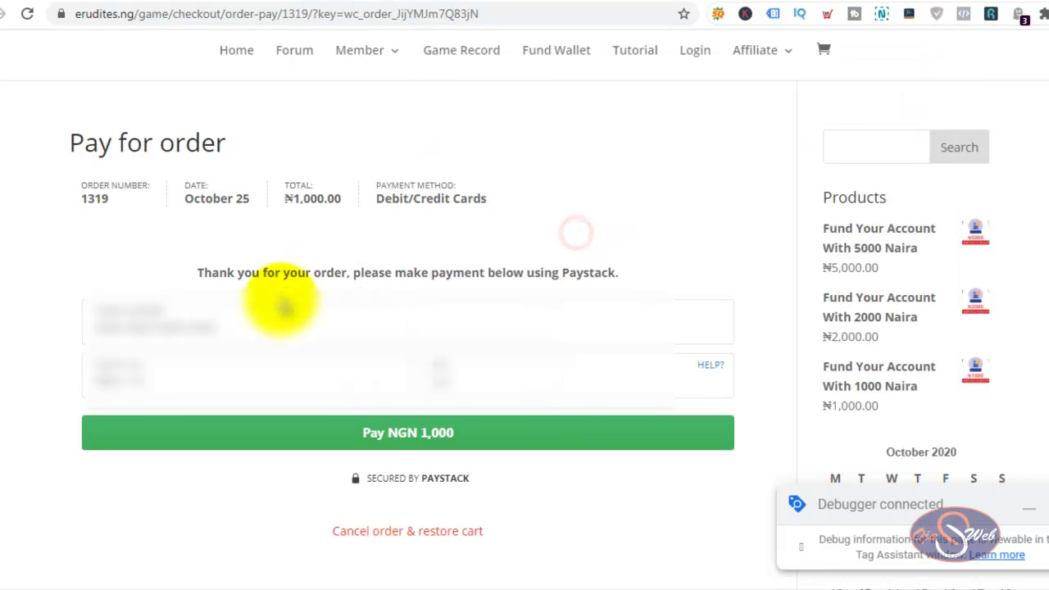
Step: Pay NGN 1,000 with the card details on the Paystack form and continue to the bank's authorization
{"action": "left_click", "coordinate": [267, 335]}
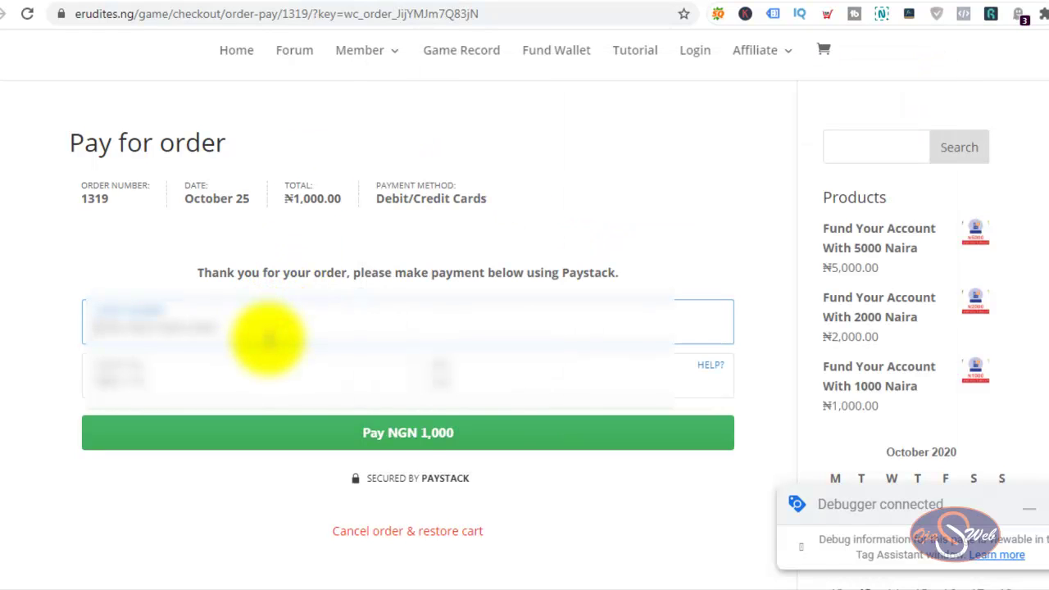
{"action": "left_click", "coordinate": [402, 438]}
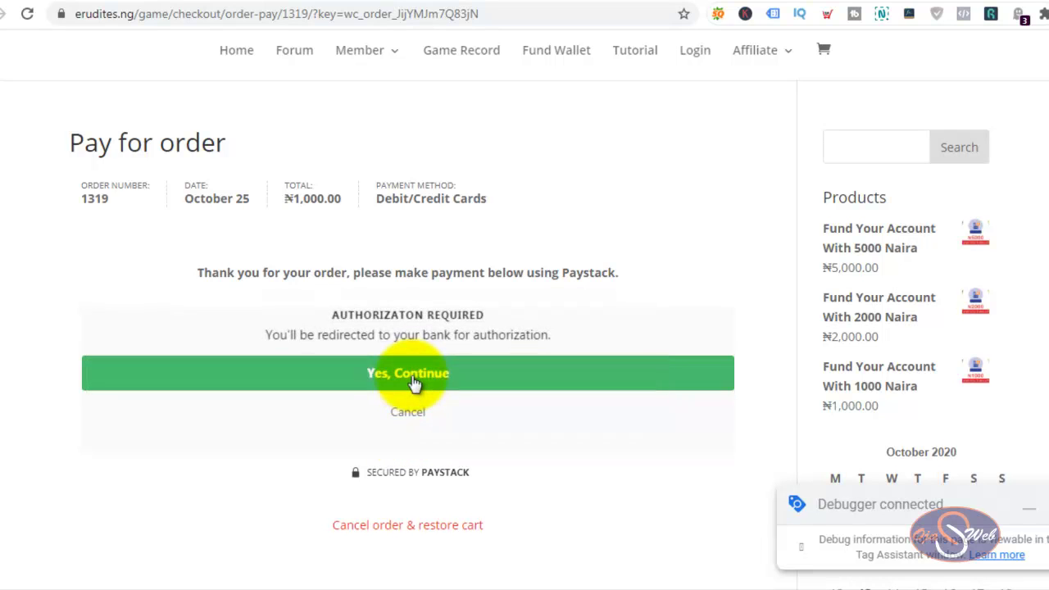
{"action": "left_click", "coordinate": [409, 375]}
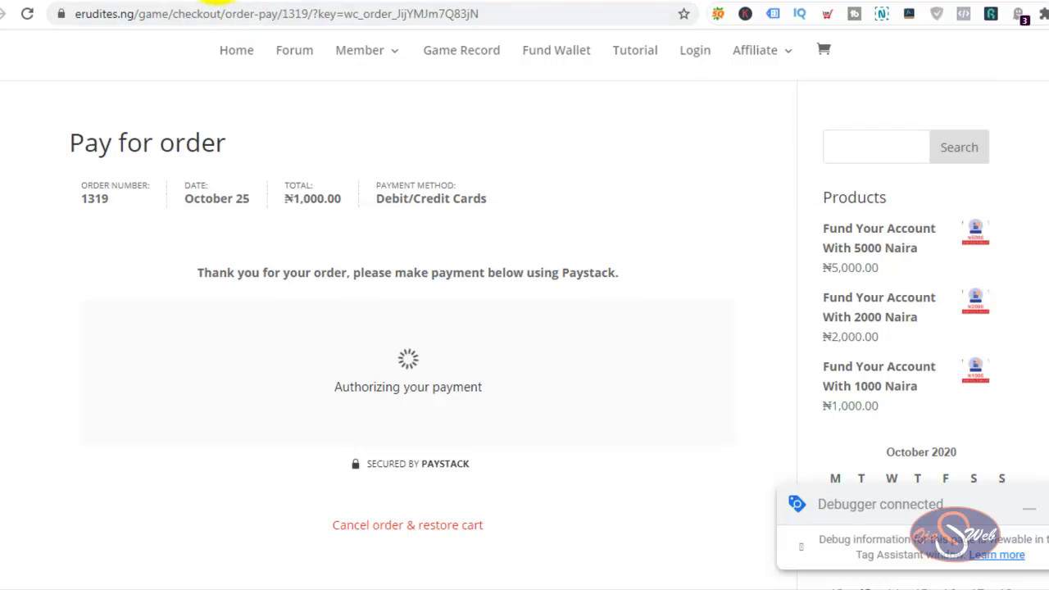
Step: Check in Tag Assistant whether the Google Ads tag fired on the order-pay Checkout page, then return to the payment page
{"action": "left_click", "coordinate": [216, 1]}
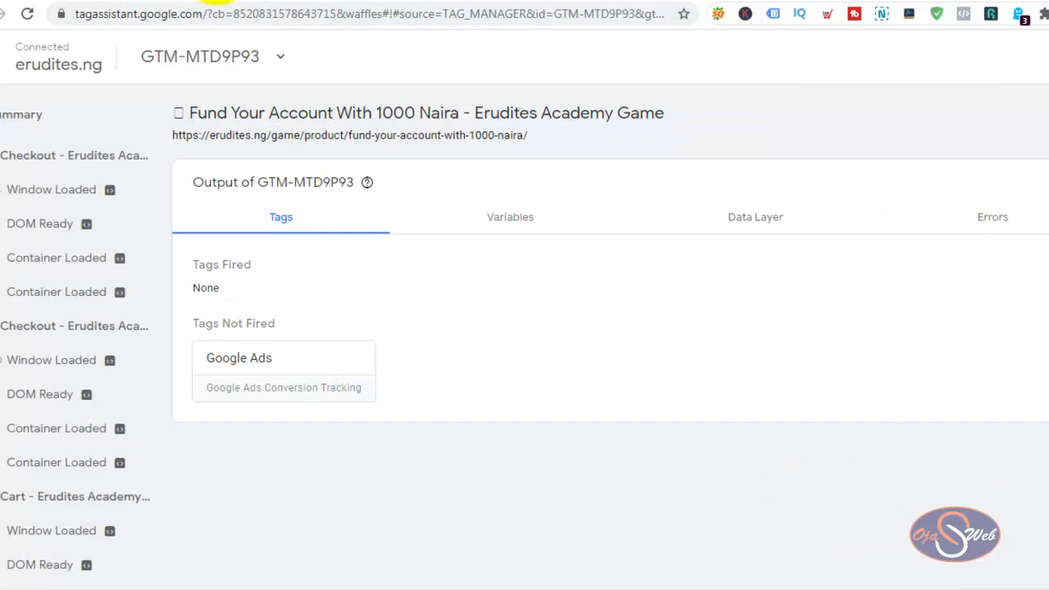
{"action": "left_click", "coordinate": [47, 158]}
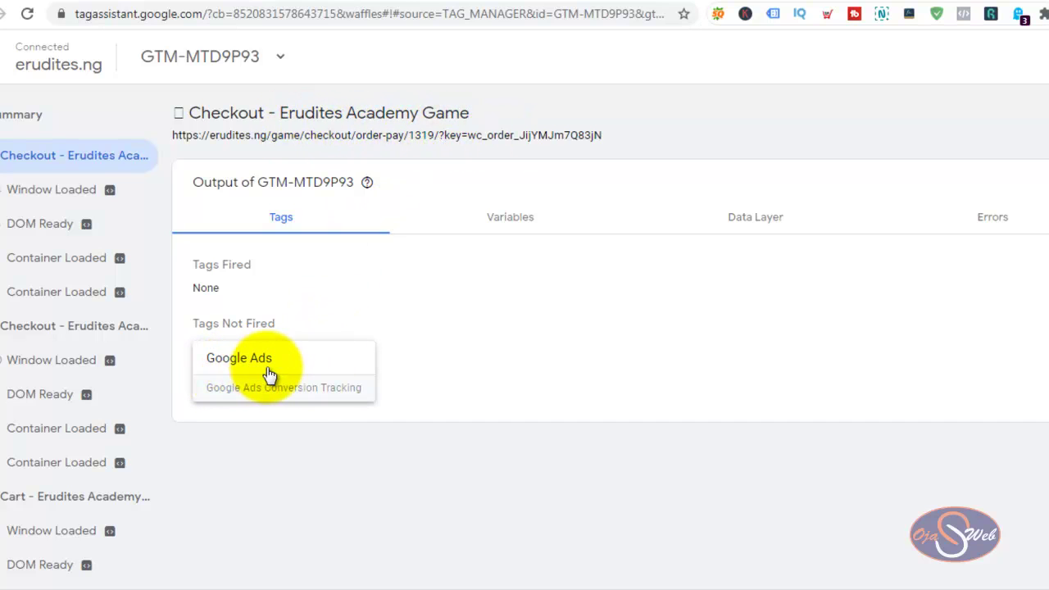
{"action": "key", "text": "alt+Tab"}
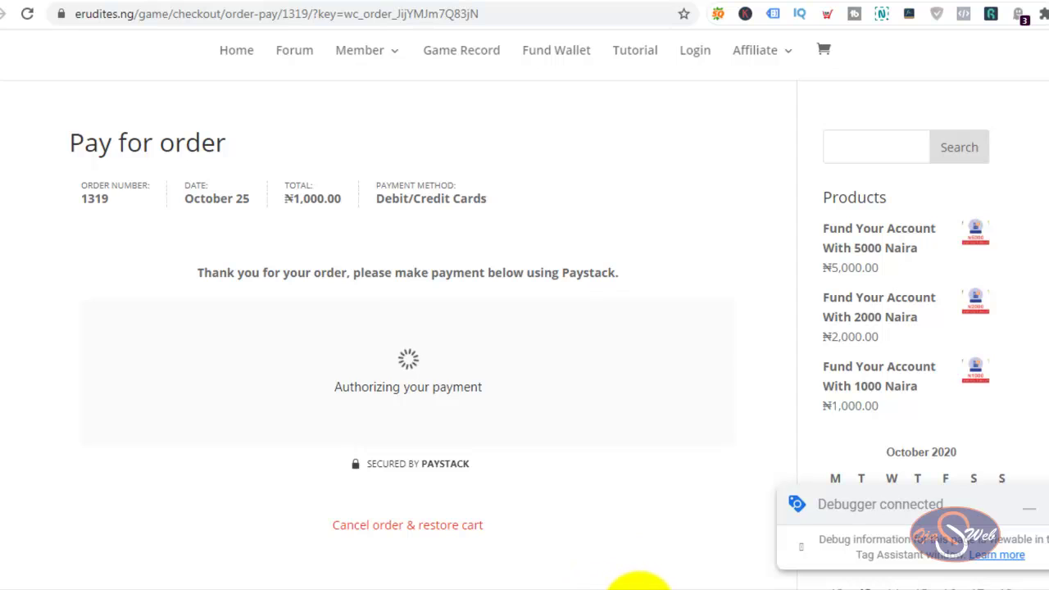
Step: Bring up the bank authentication window and request the one-time passcode through OTP SMS
{"action": "mouse_move", "coordinate": [633, 583]}
{"action": "left_click", "coordinate": [737, 524]}
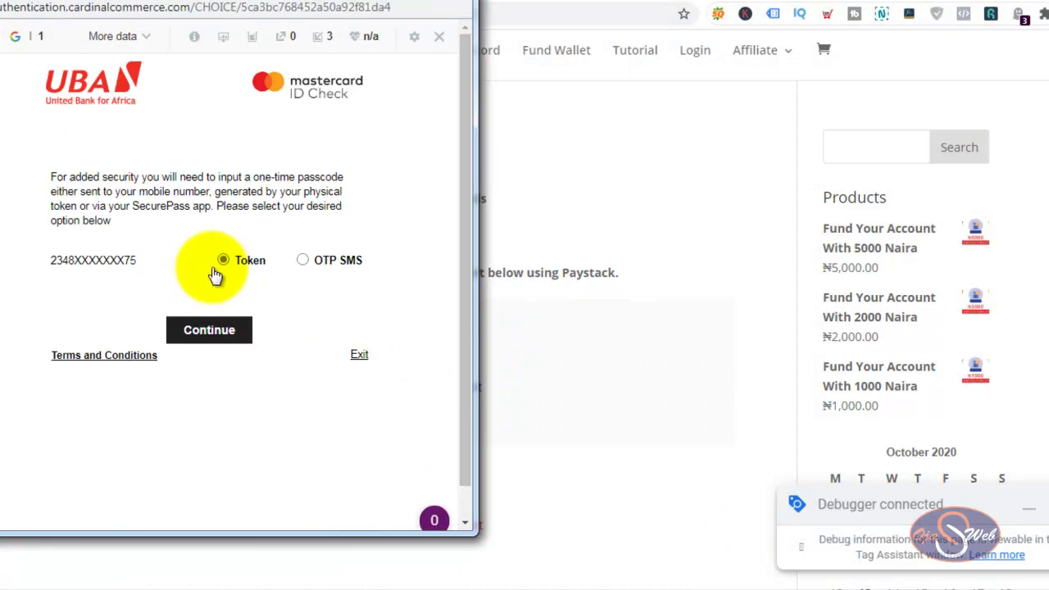
{"action": "left_click", "coordinate": [301, 260]}
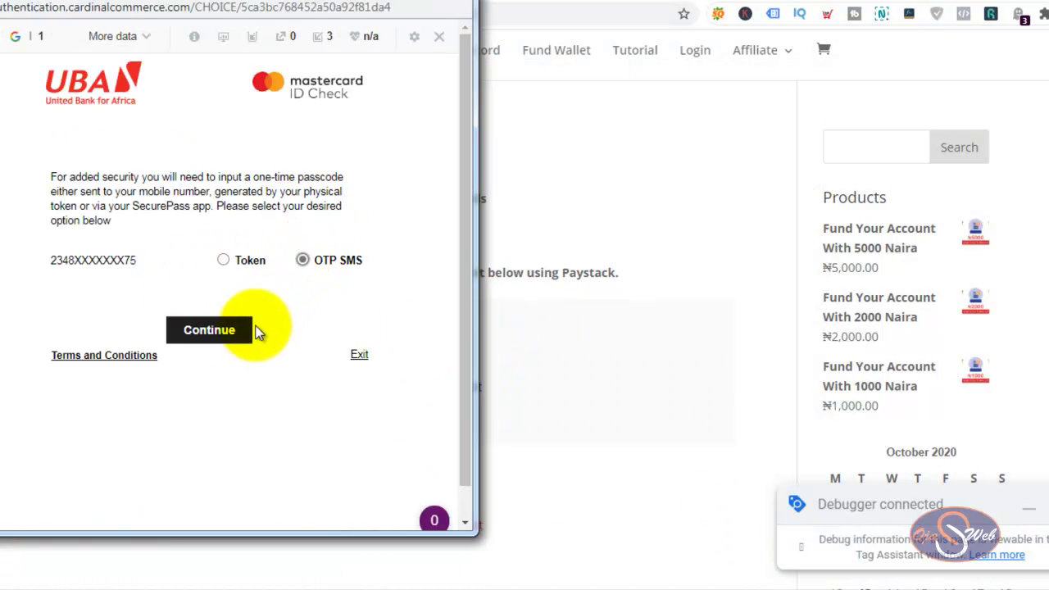
{"action": "left_click", "coordinate": [206, 334]}
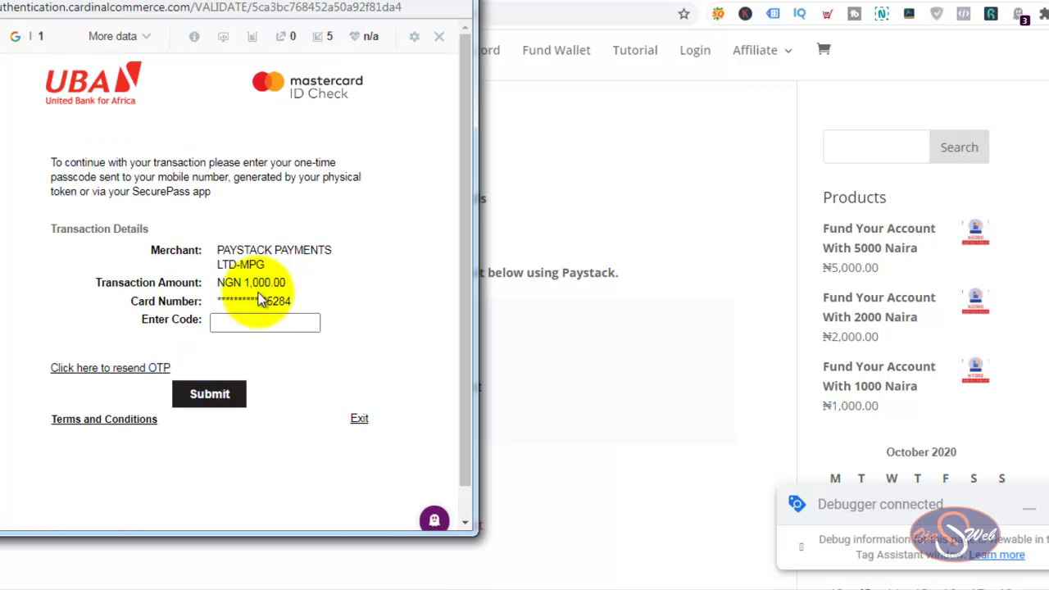
Step: Enter the one-time passcode in the bank's verification form and submit it to complete the payment
{"action": "left_click", "coordinate": [263, 318]}
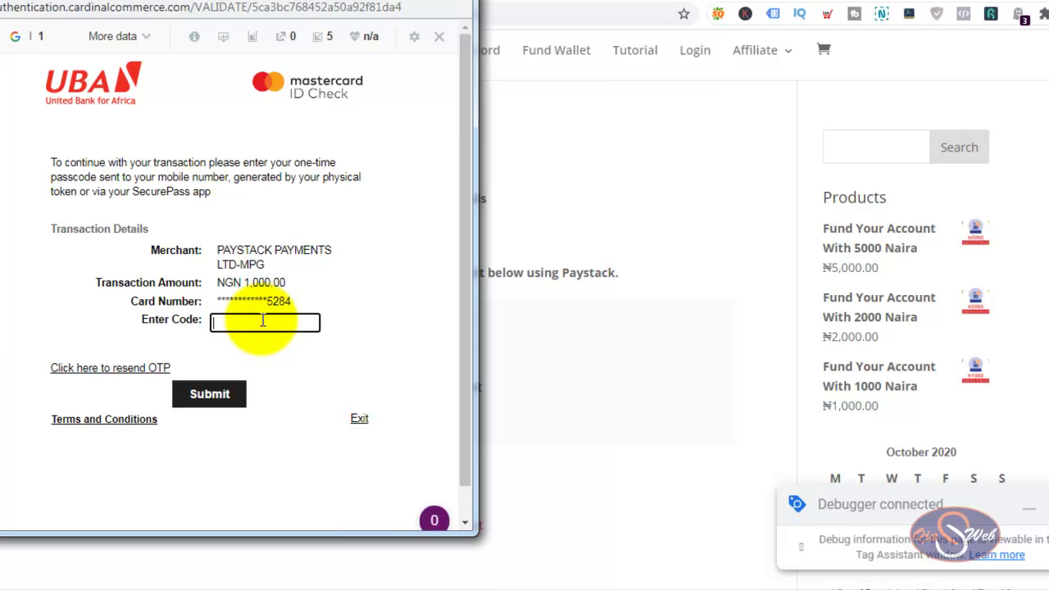
{"action": "key", "text": "ctrl+v"}
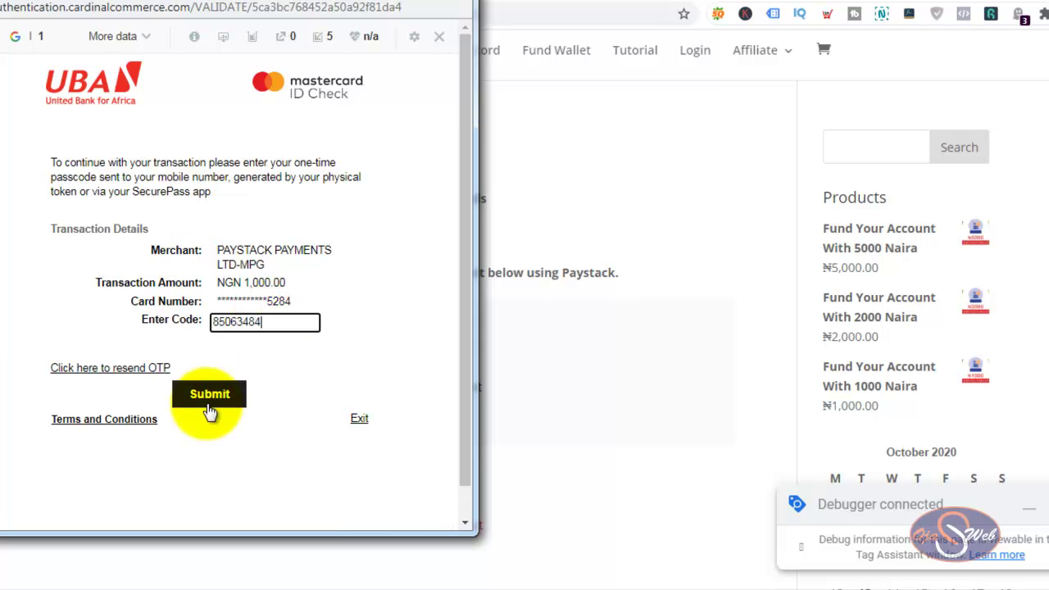
{"action": "left_click", "coordinate": [209, 391]}
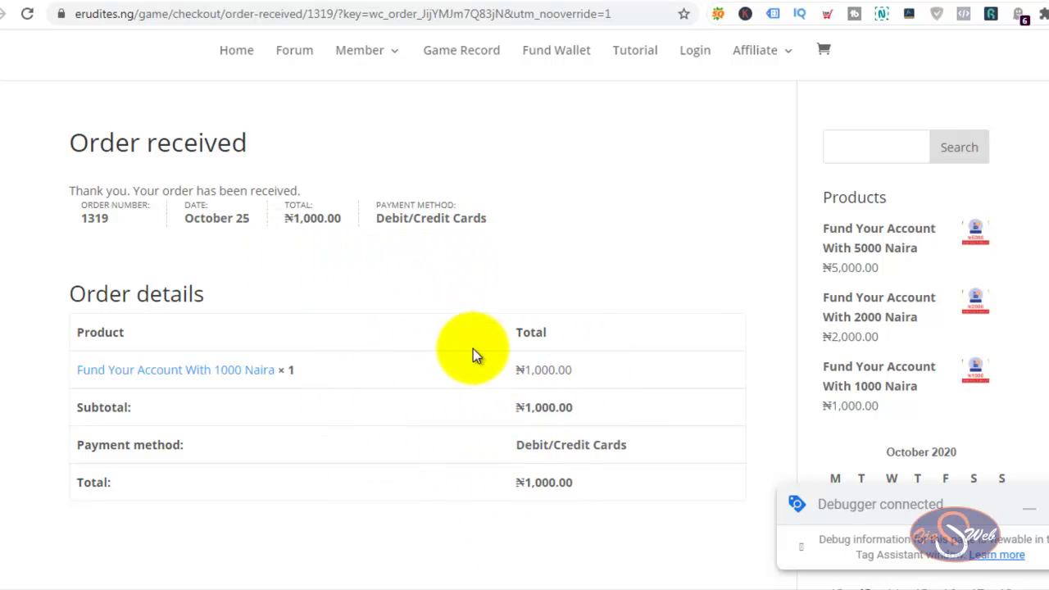
Step: Review the order-received confirmation page and its URL, then inspect that Checkout page's tags in Tag Assistant to see whether Google Ads fired
{"action": "scroll", "coordinate": [524, 353], "scroll_direction": "down", "scroll_amount": 2}
{"action": "scroll", "coordinate": [522, 348], "scroll_direction": "up", "scroll_amount": 1}
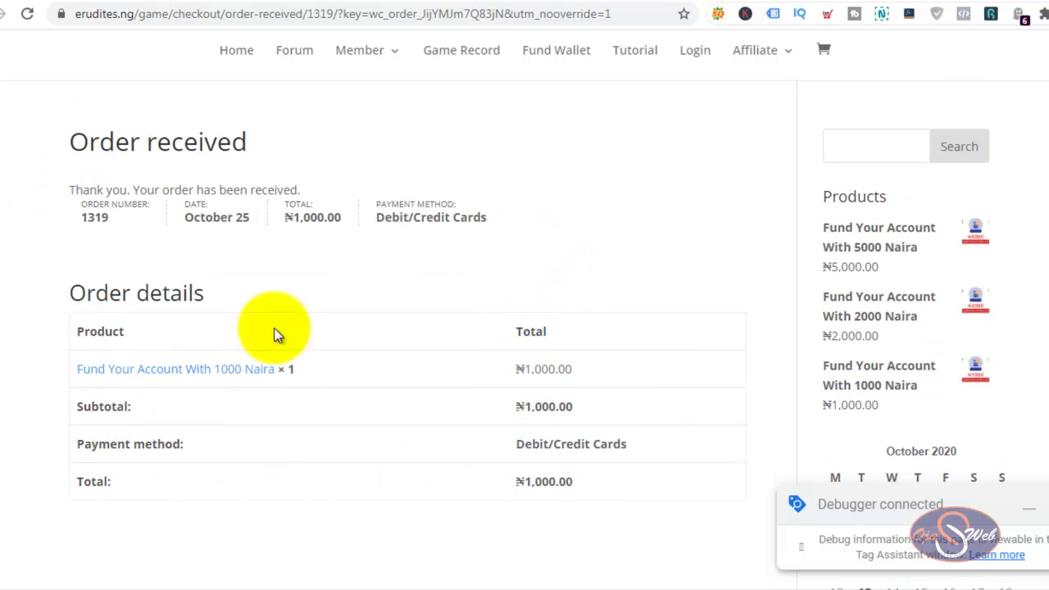
{"action": "left_click_drag", "start_coordinate": [225, 14], "coordinate": [304, 17]}
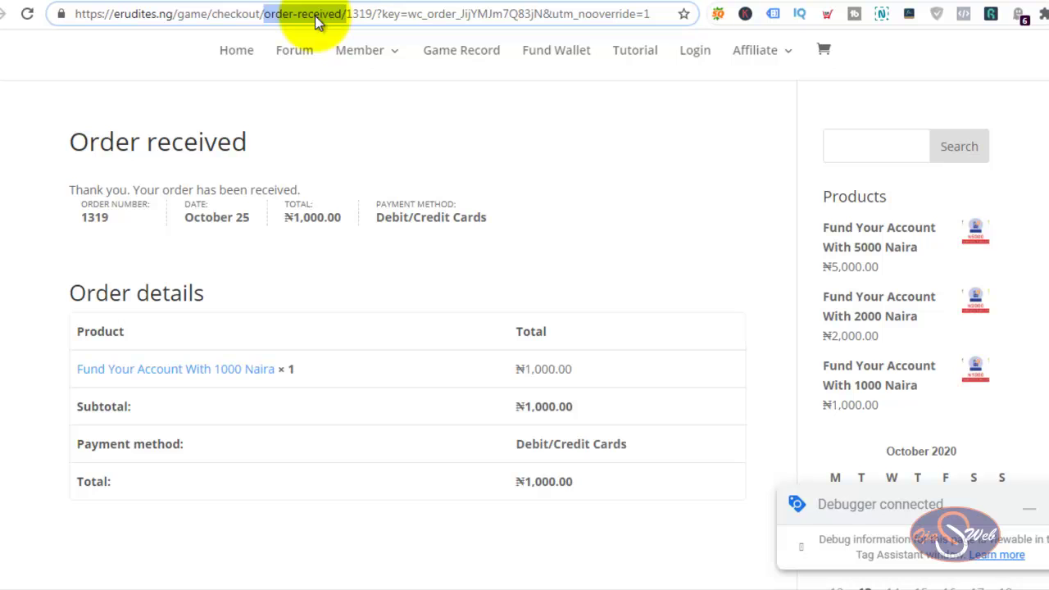
{"action": "left_click", "coordinate": [242, 4]}
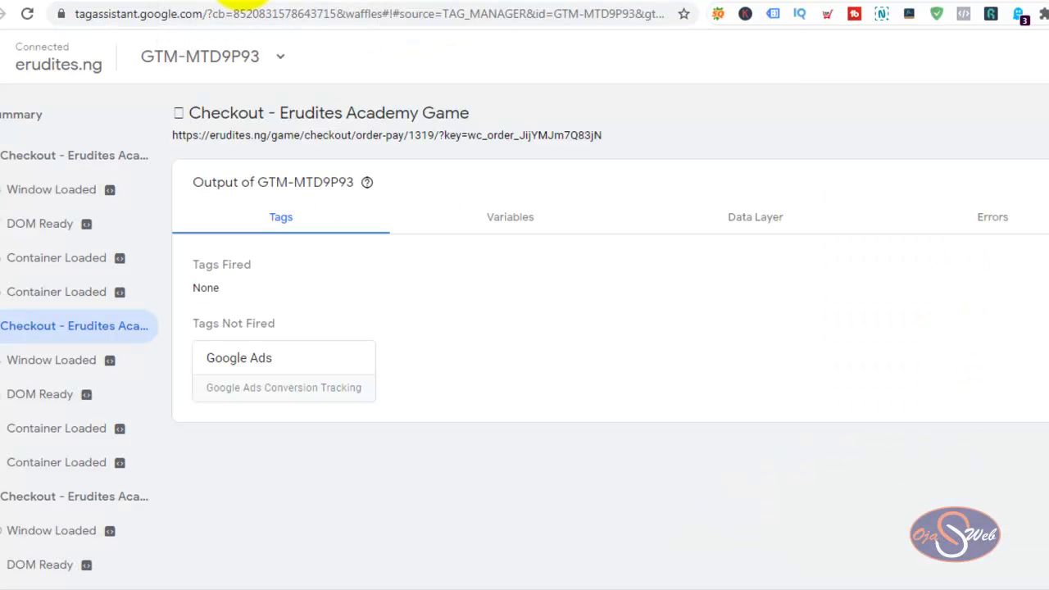
{"action": "left_click", "coordinate": [52, 159]}
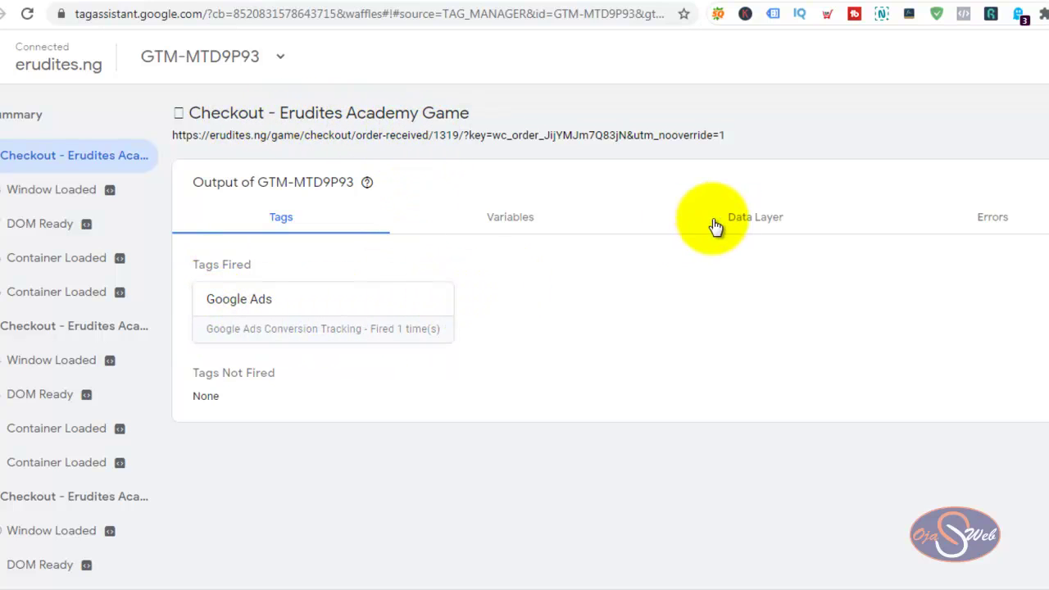
{"action": "left_click", "coordinate": [878, 18]}
{"action": "left_click", "coordinate": [736, 150]}
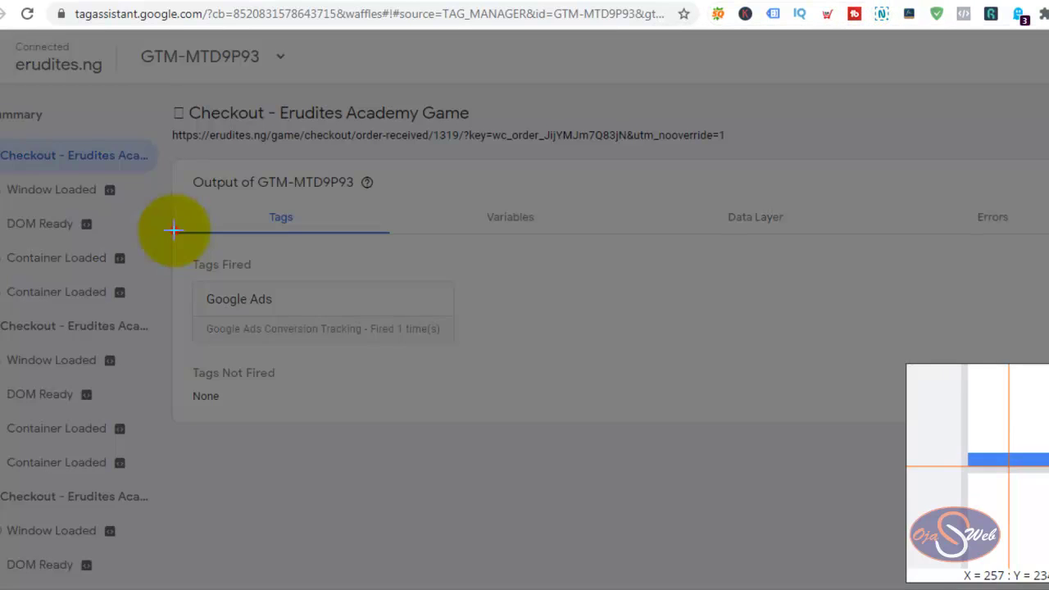
{"action": "mouse_move", "coordinate": [174, 232]}
{"action": "left_mouse_down"}
{"action": "mouse_move", "coordinate": [421, 358]}
{"action": "mouse_move", "coordinate": [500, 351]}
{"action": "left_mouse_up"}
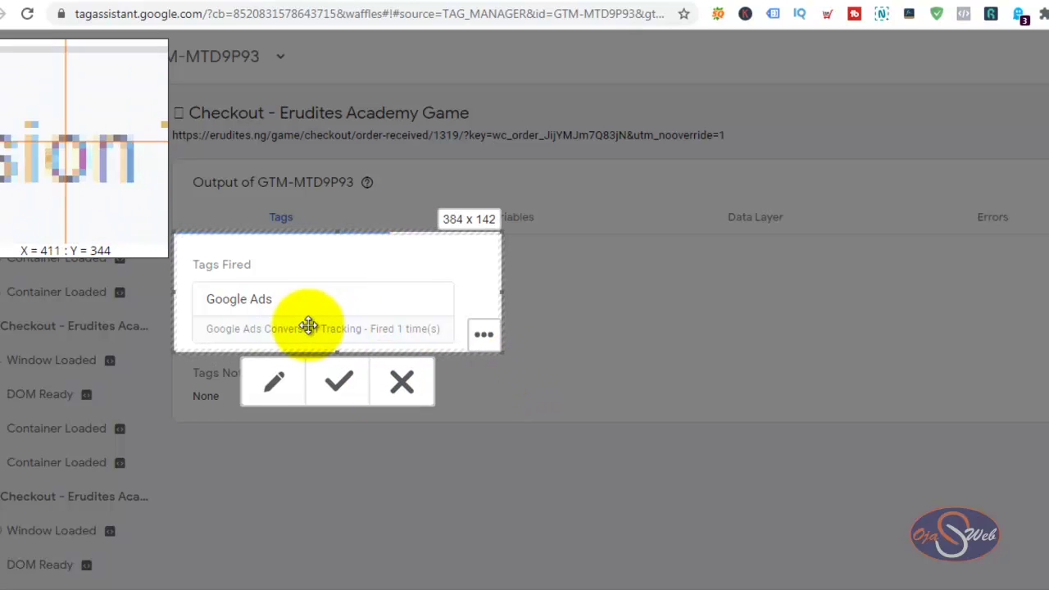
{"action": "left_click", "coordinate": [405, 380]}
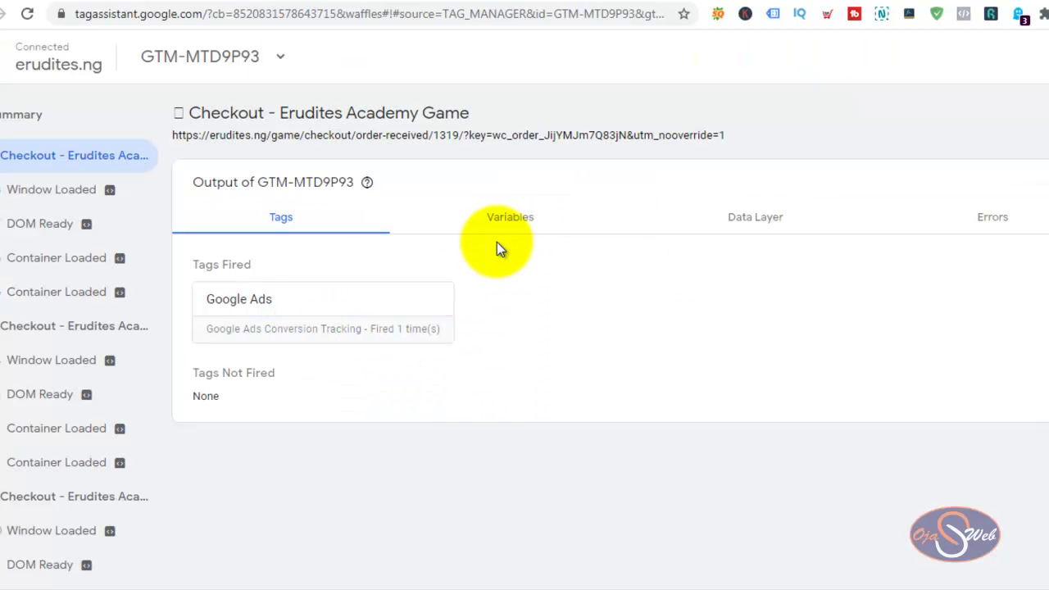
Step: Compare the Google Ads tag's firing status on the order-pay Checkout page with that on the order-received Checkout page
{"action": "left_click", "coordinate": [41, 329]}
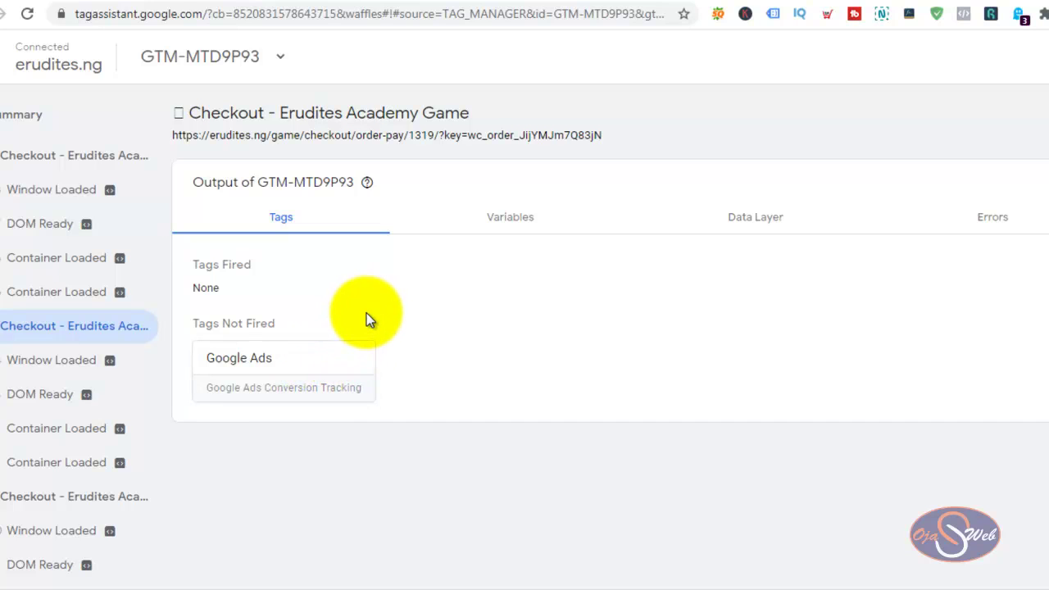
{"action": "left_click", "coordinate": [62, 155]}
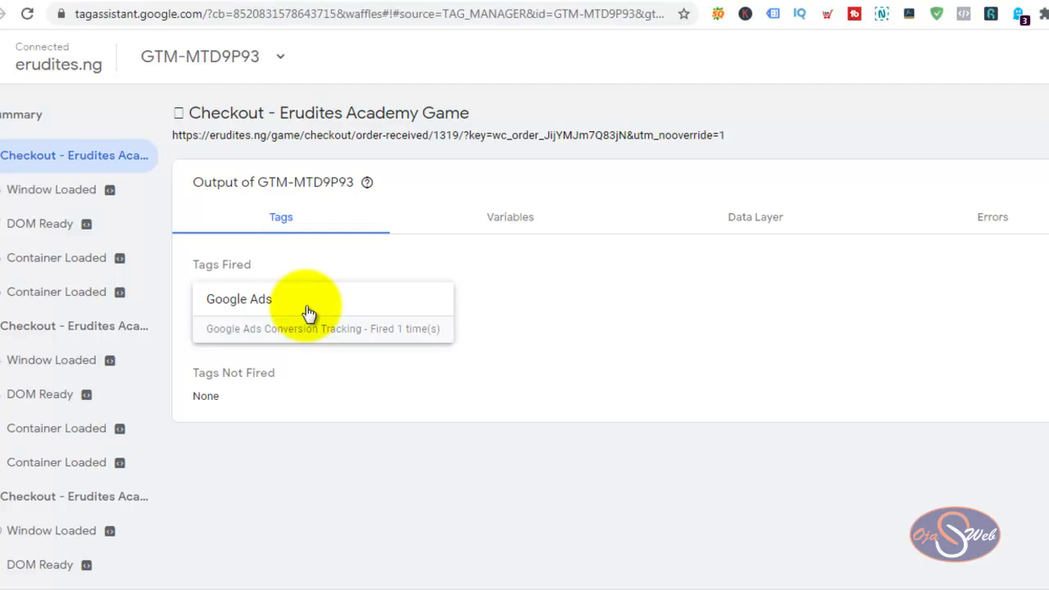
Step: Load erudites.ng/game/checkout/order-received/ directly, without the order number and key, and check in Tag Assistant whether the Google Ads tag fired
{"action": "key", "text": "alt+Tab"}
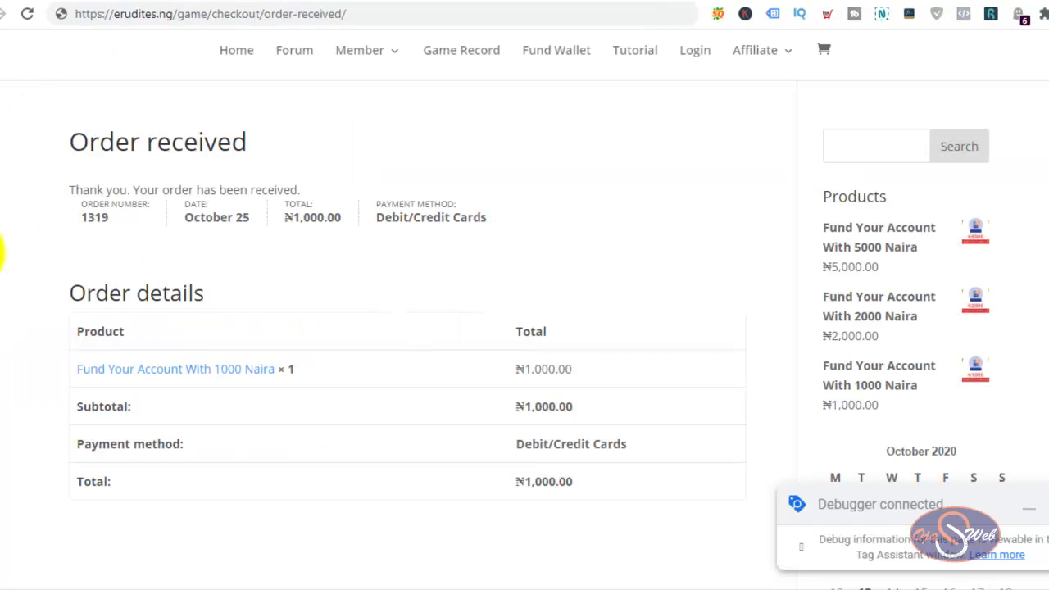
{"action": "left_click", "coordinate": [348, 13]}
{"action": "left_click", "coordinate": [348, 13]}
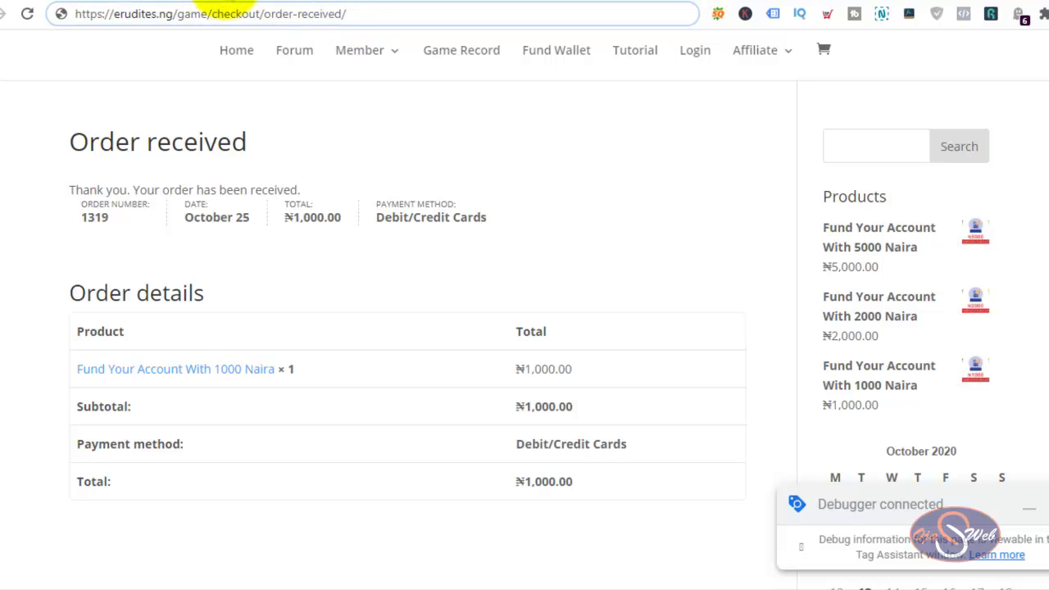
{"action": "key", "text": "alt+Tab"}
{"action": "left_click", "coordinate": [74, 156]}
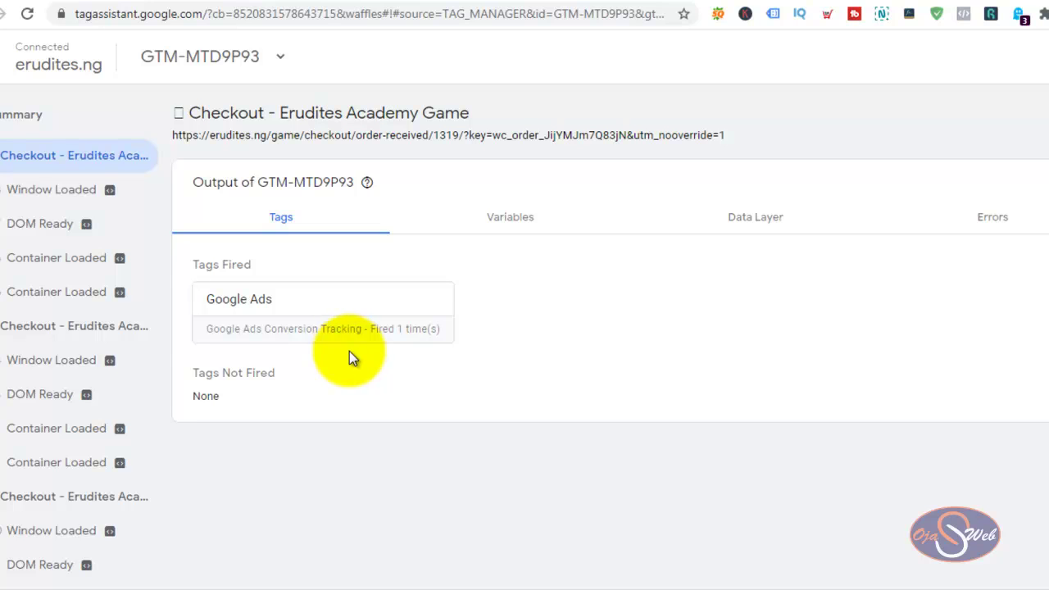
{"action": "key", "text": "alt+Tab"}
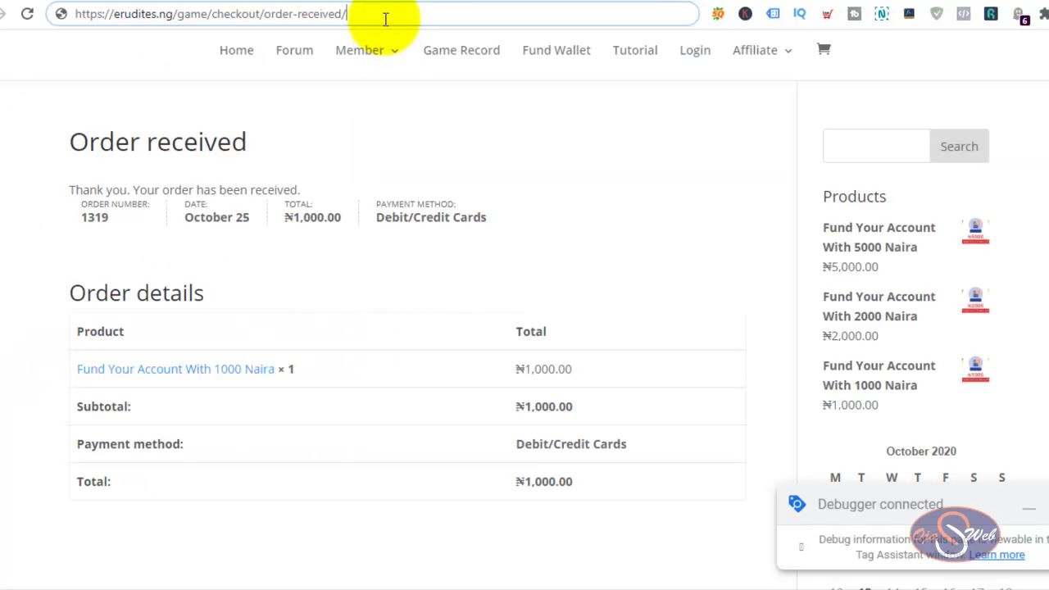
{"action": "key", "text": "Return"}
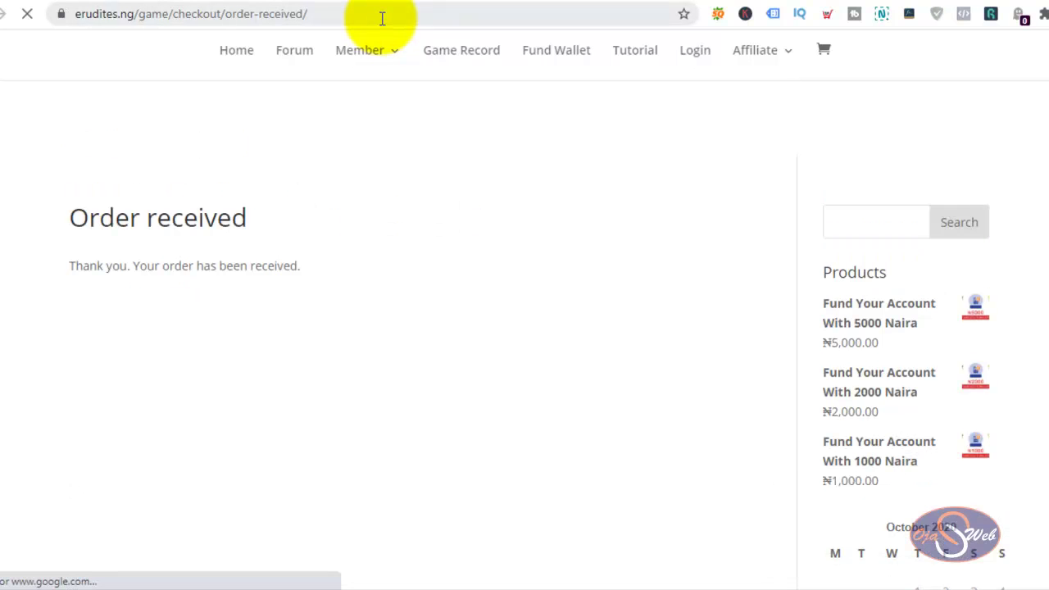
{"action": "key", "text": "alt+Tab"}
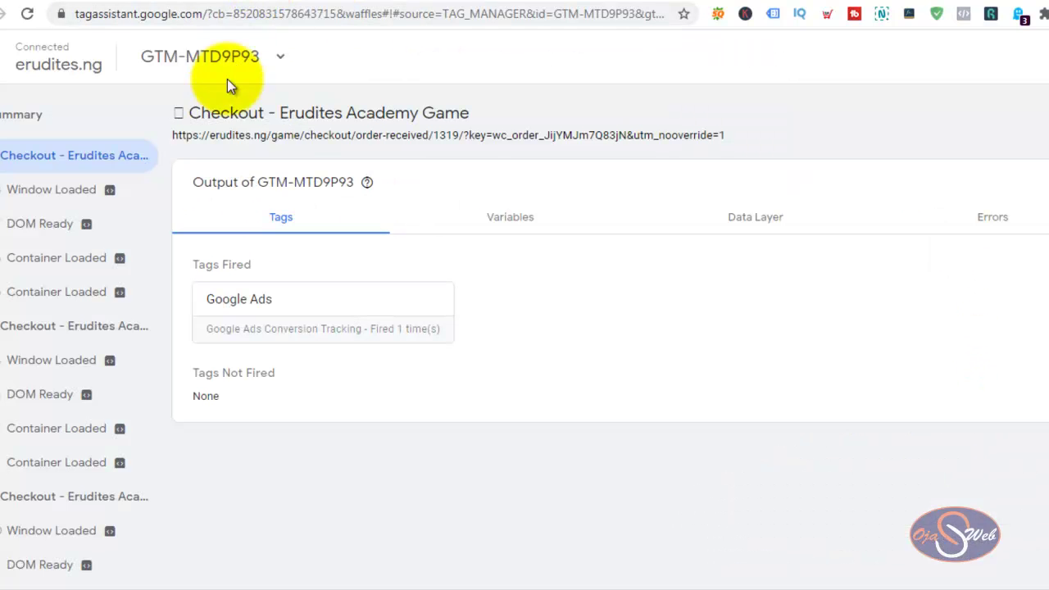
{"action": "left_click", "coordinate": [41, 158]}
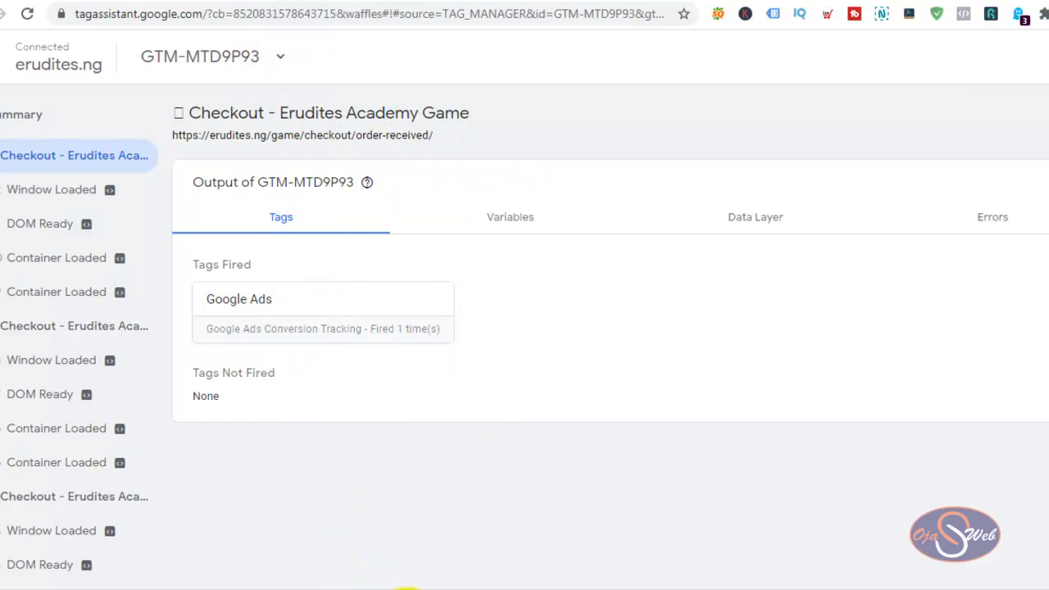
Step: Load the bare order-received URL in the other browser window as well, then go back over the debugged page and its Tag Assistant results
{"action": "left_click", "coordinate": [409, 586]}
{"action": "left_click", "coordinate": [339, 15]}
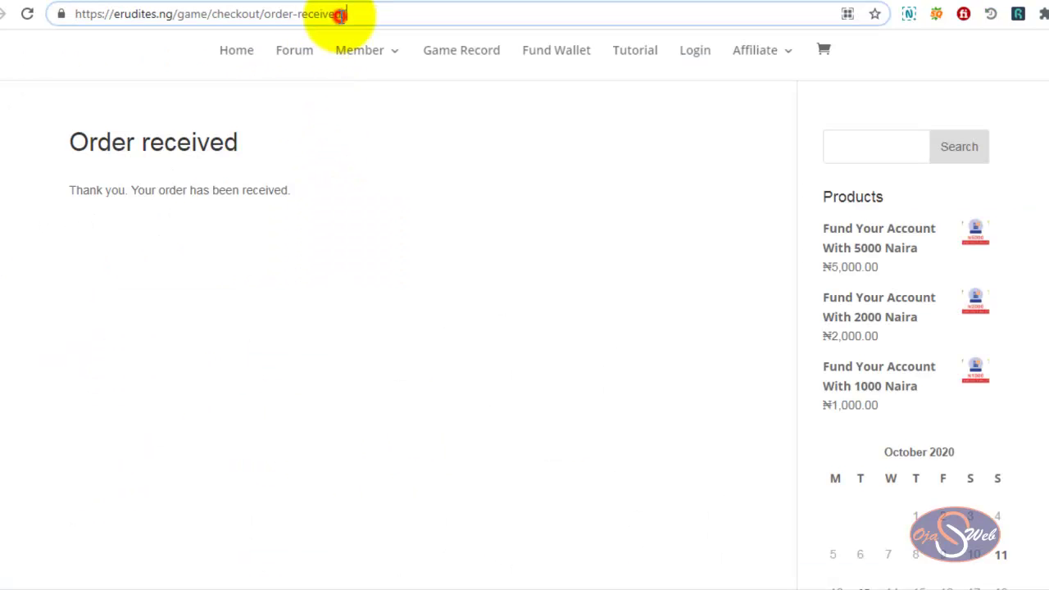
{"action": "key", "text": "Return"}
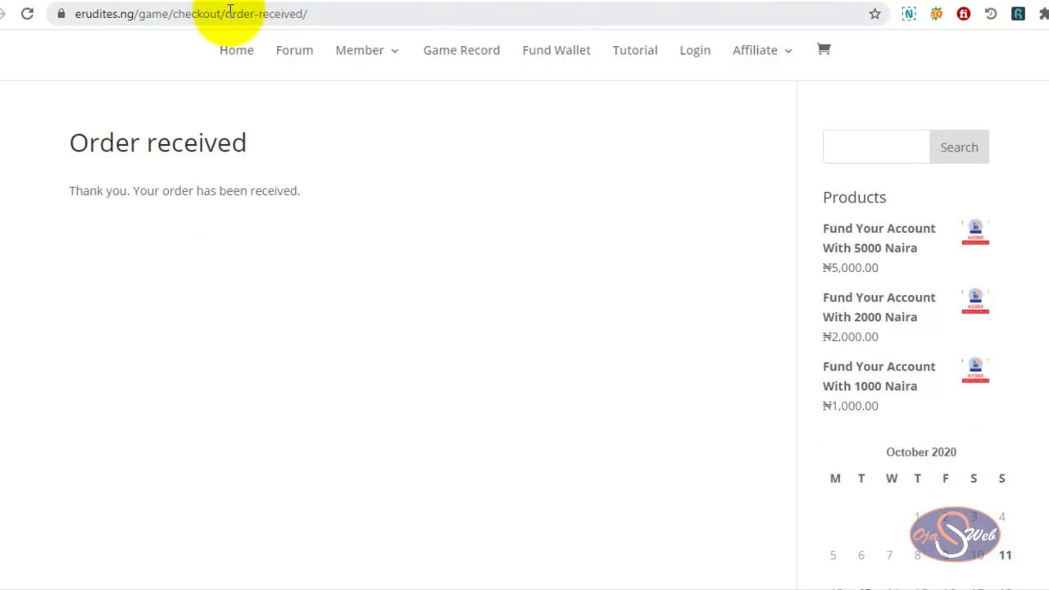
{"action": "left_click", "coordinate": [661, 587]}
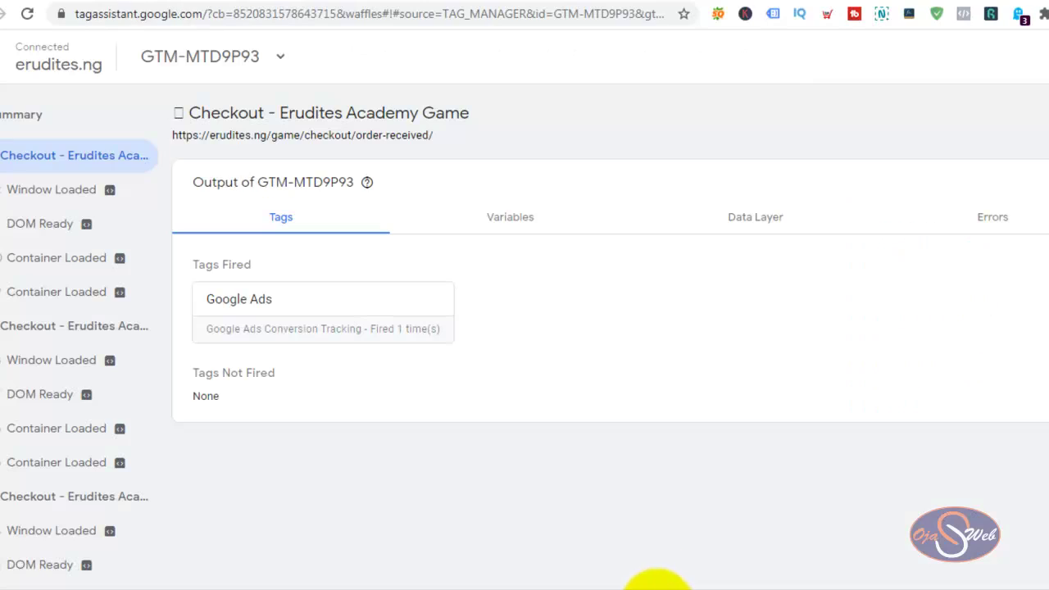
{"action": "left_click", "coordinate": [434, 2]}
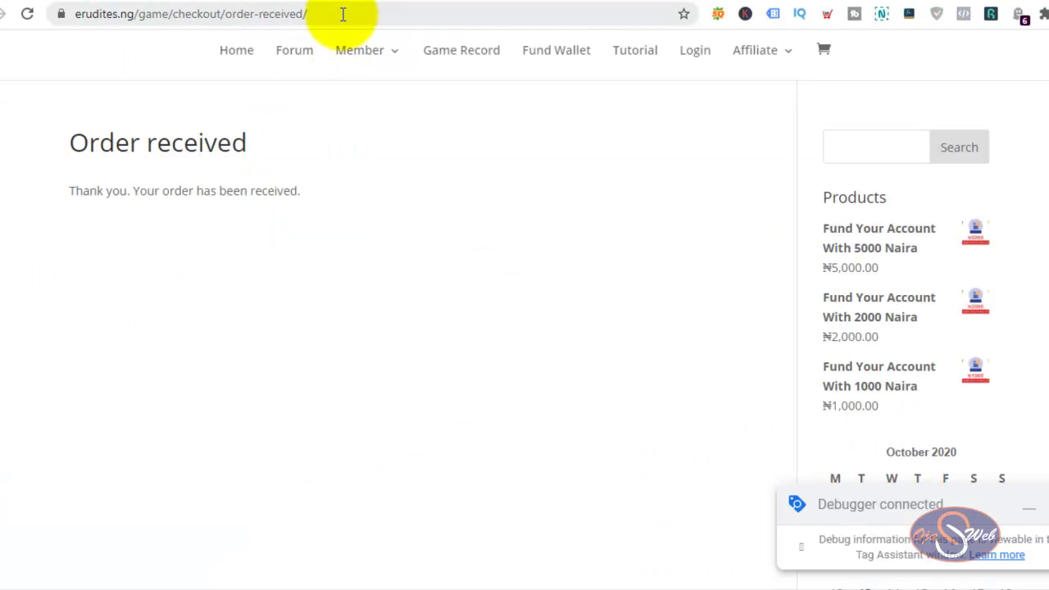
{"action": "left_click", "coordinate": [240, 2]}
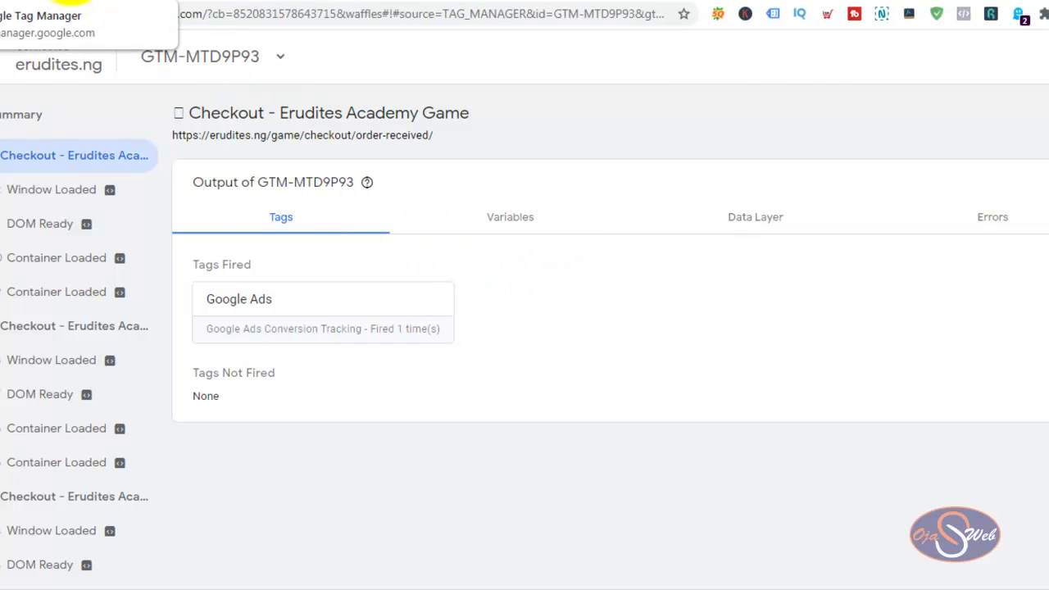
Step: In Tag Manager, open the Order-Received Pageview Trigger and bring up its Page URL contains order-received condition for editing
{"action": "left_click", "coordinate": [82, 2]}
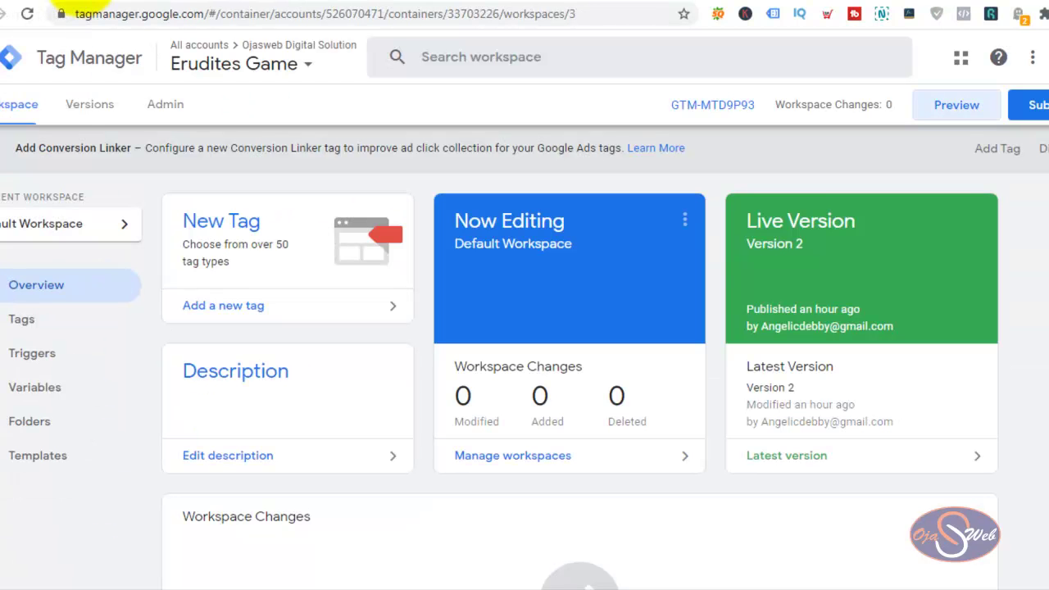
{"action": "left_click", "coordinate": [30, 359]}
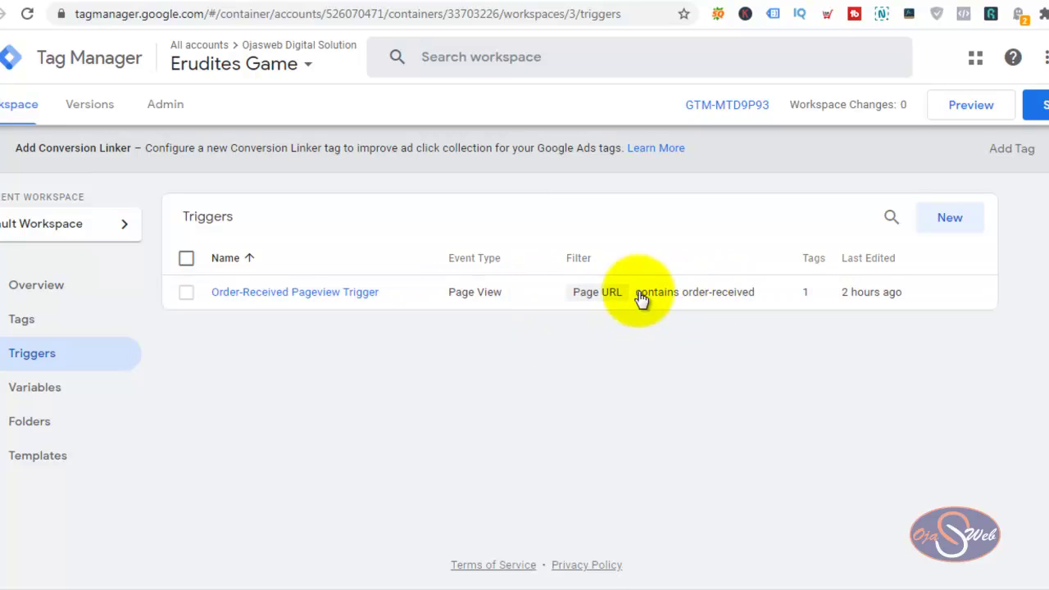
{"action": "left_click", "coordinate": [576, 300]}
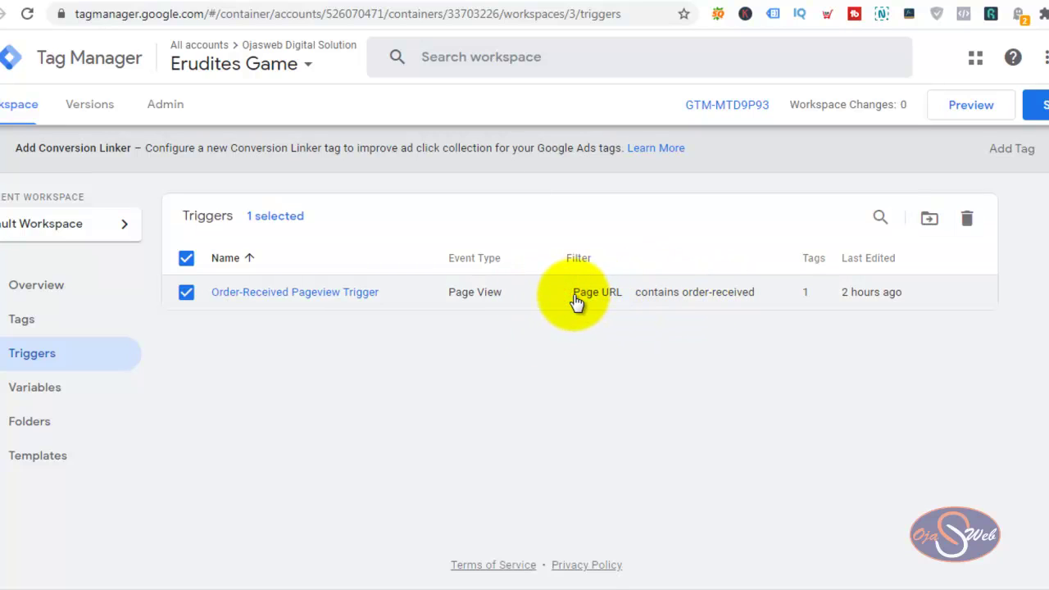
{"action": "left_click", "coordinate": [267, 298]}
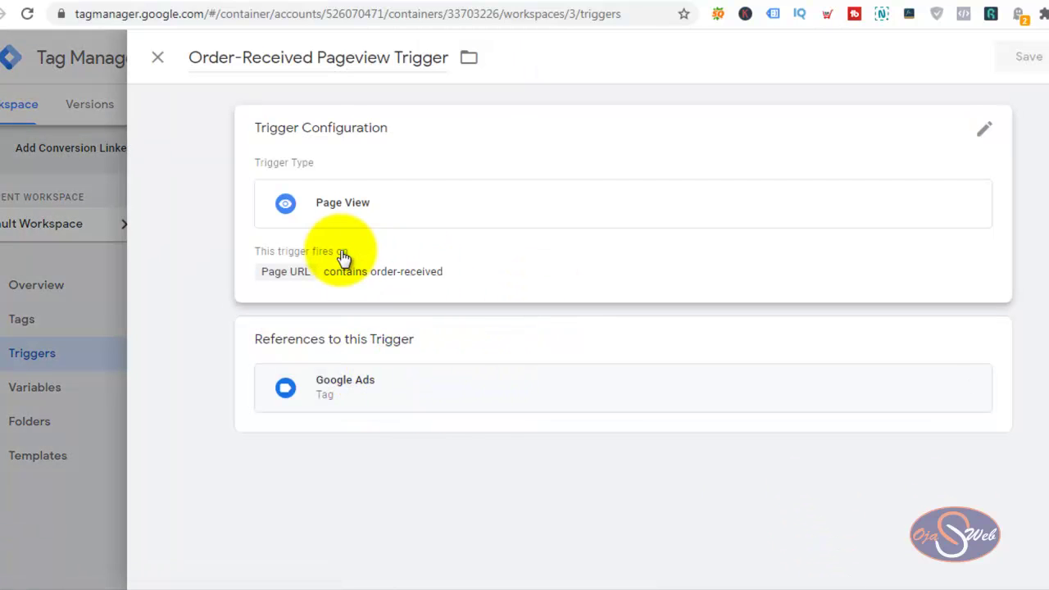
{"action": "left_click", "coordinate": [391, 271]}
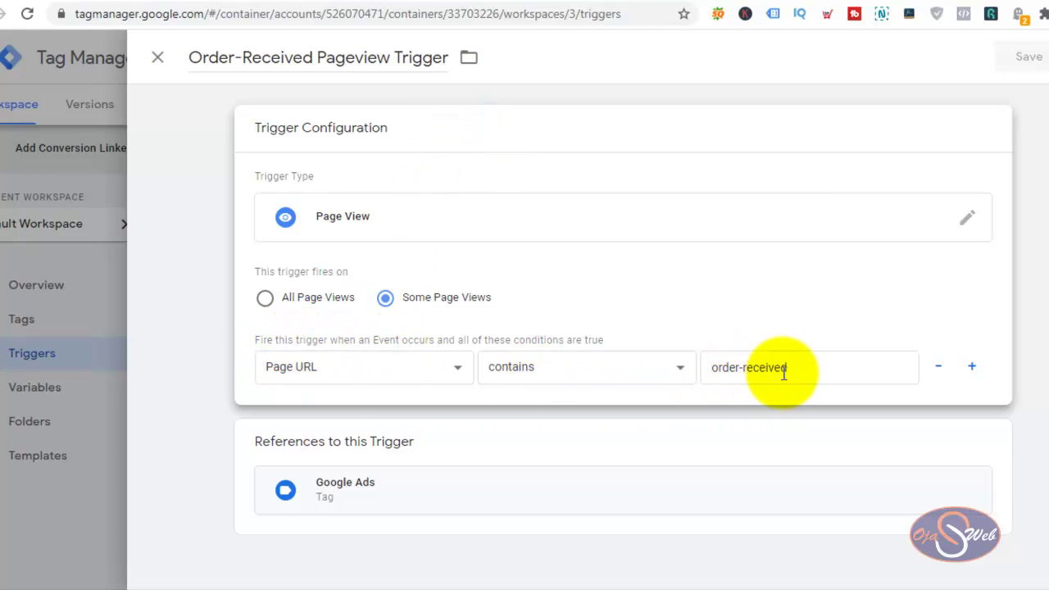
{"action": "left_click_drag", "start_coordinate": [800, 371], "coordinate": [714, 371]}
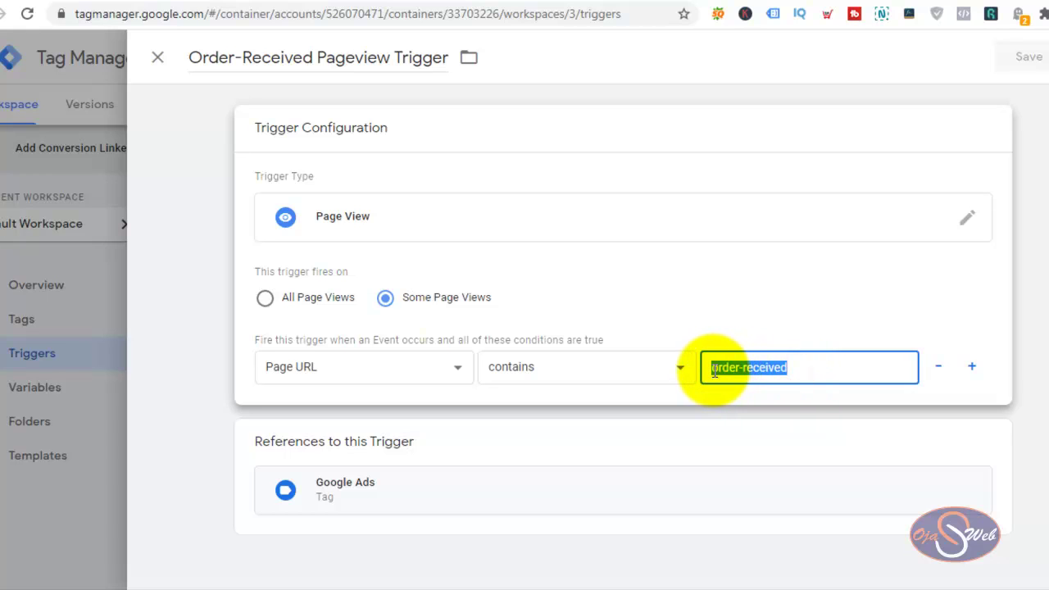
Step: Add a second trigger condition, Referrer contains /order-pay/, copying the value from the URL in Notepad, and save the trigger
{"action": "left_click", "coordinate": [972, 367]}
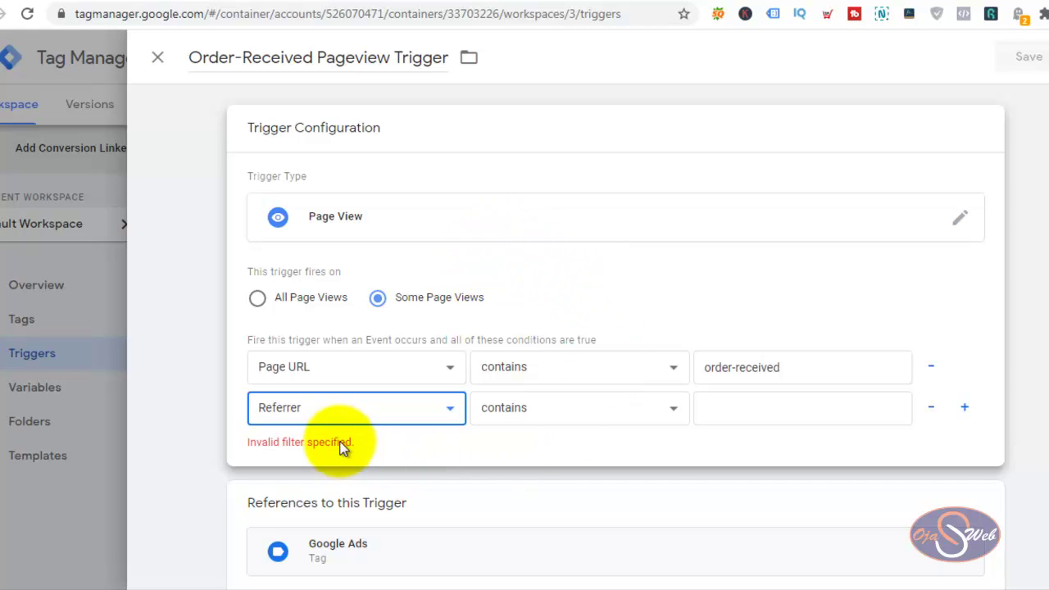
{"action": "left_click", "coordinate": [656, 418]}
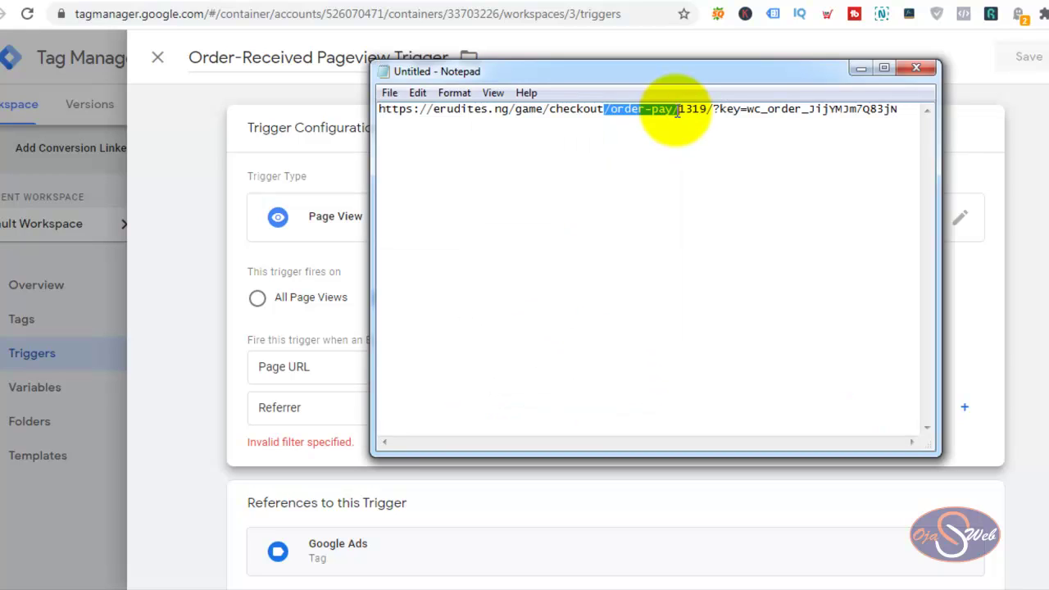
{"action": "right_click", "coordinate": [643, 111]}
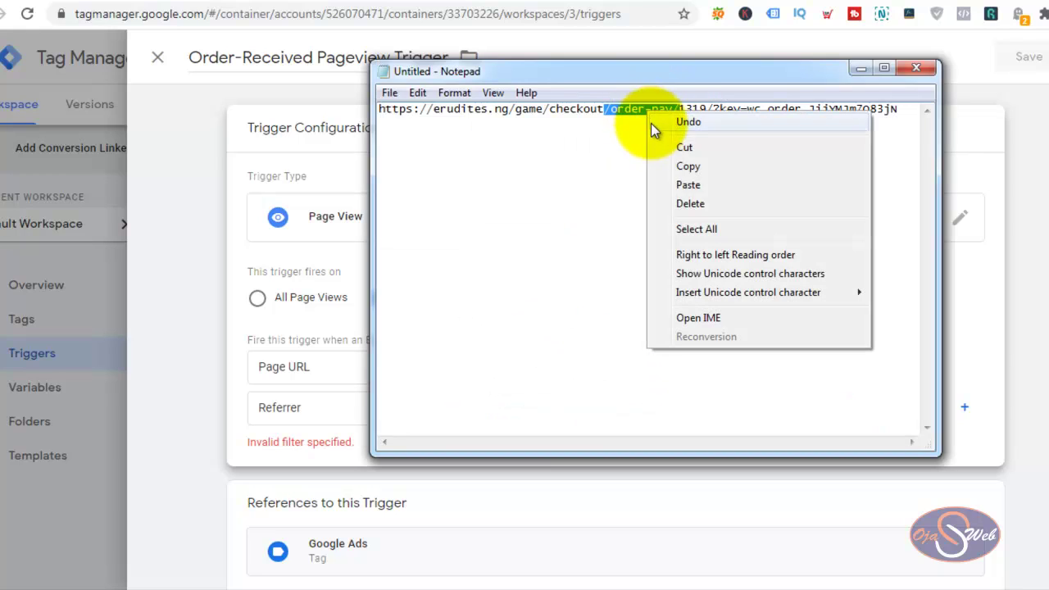
{"action": "left_click", "coordinate": [695, 170]}
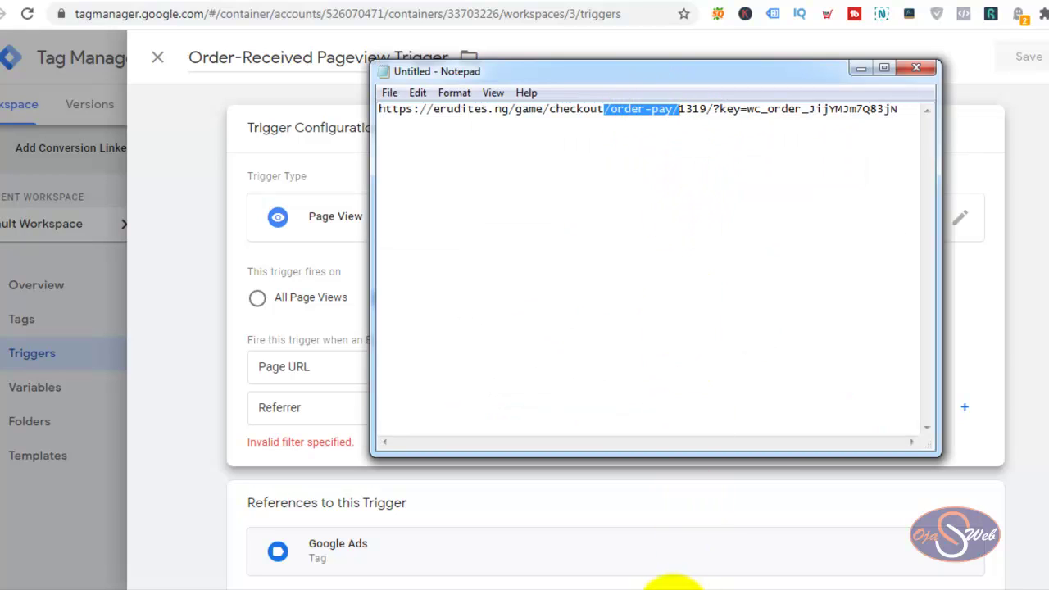
{"action": "left_click", "coordinate": [318, 407]}
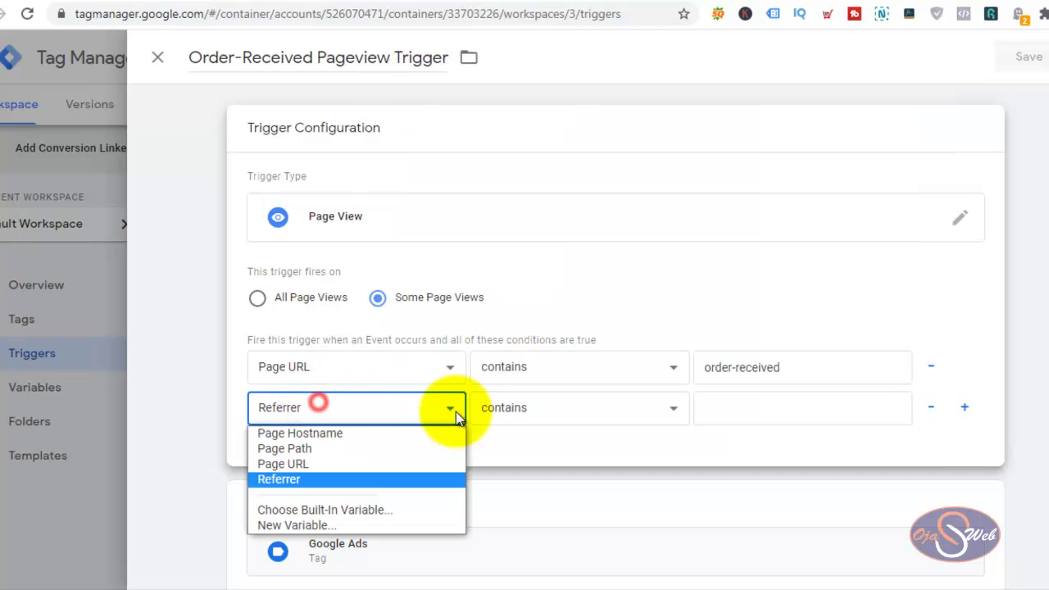
{"action": "left_click", "coordinate": [745, 413]}
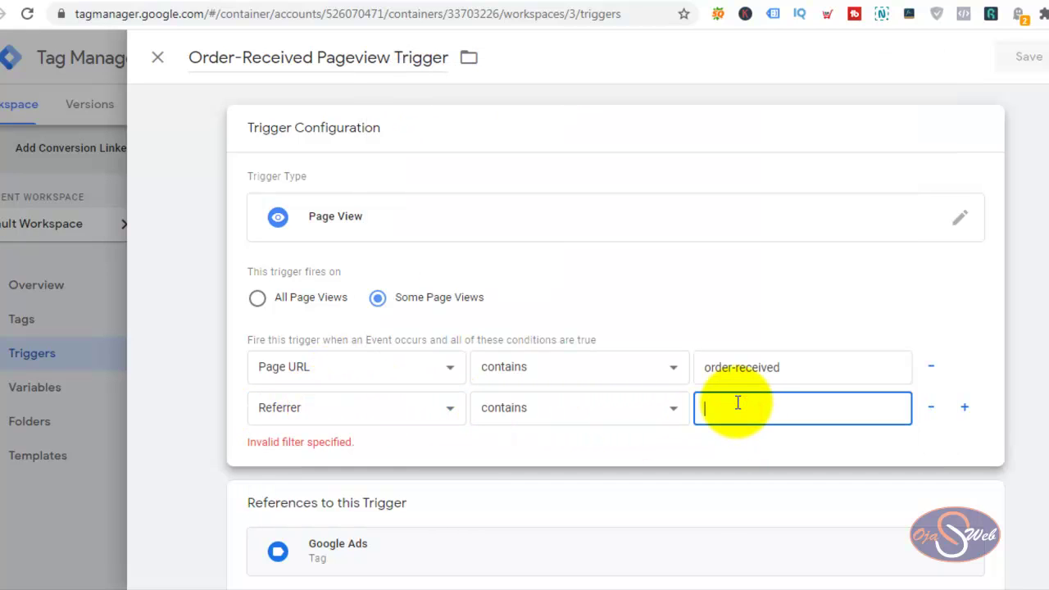
{"action": "key", "text": "ctrl+v"}
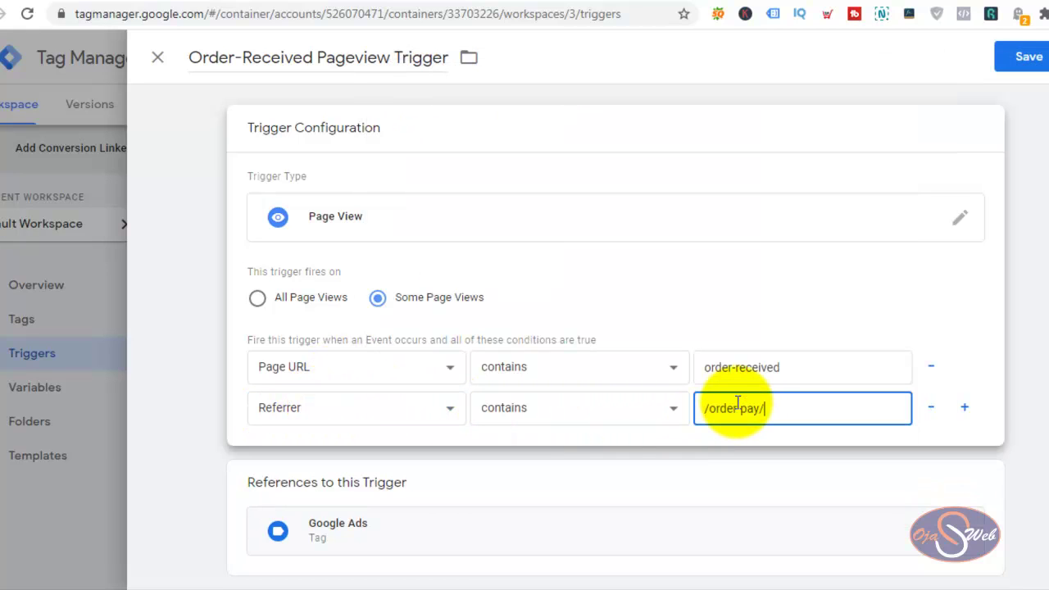
{"action": "left_click", "coordinate": [1019, 64]}
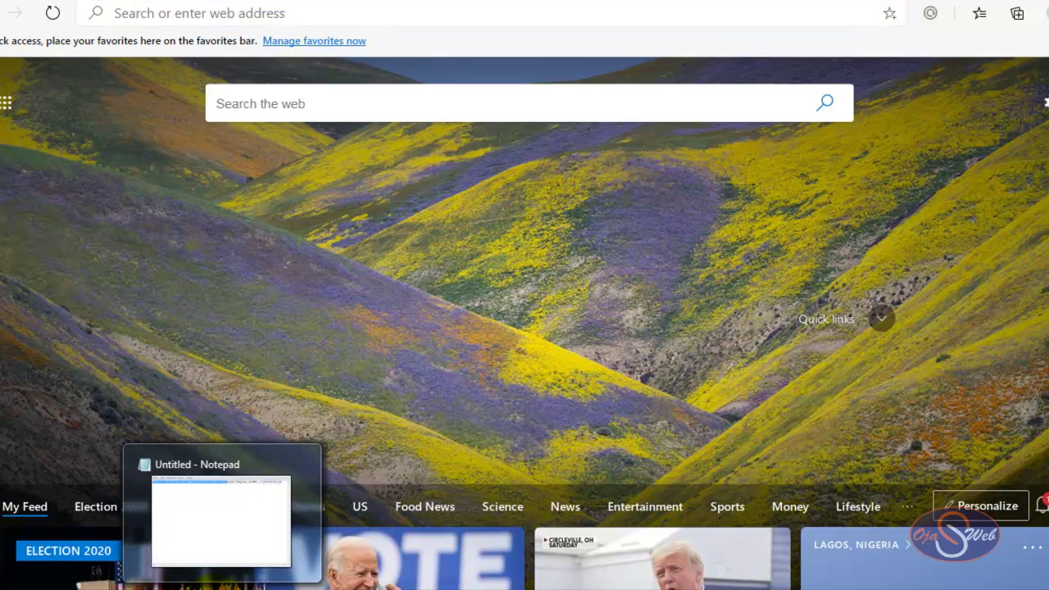
{"action": "left_click", "coordinate": [223, 588]}
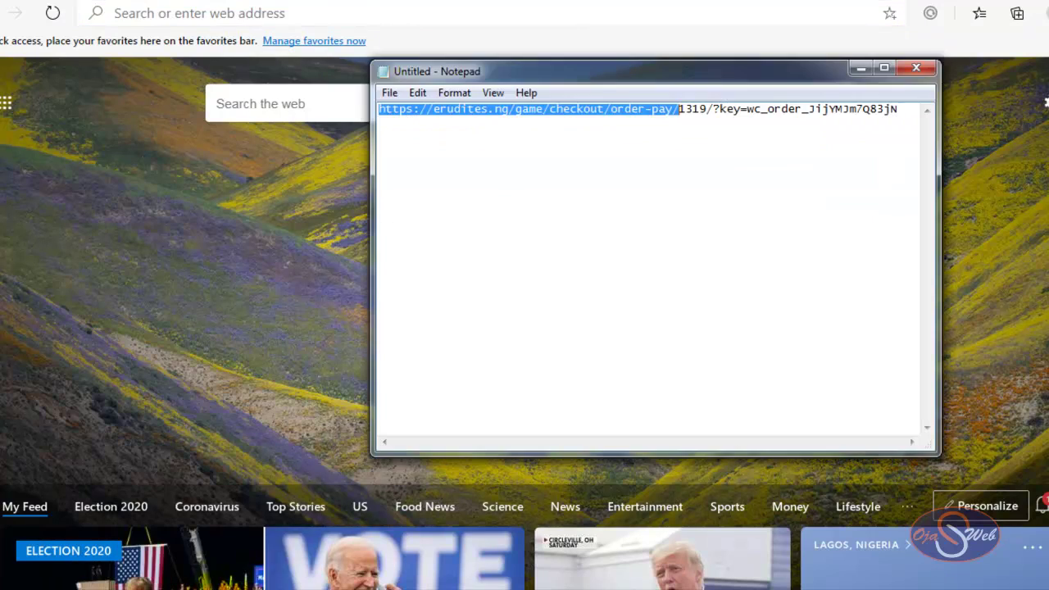
{"action": "right_click", "coordinate": [598, 112]}
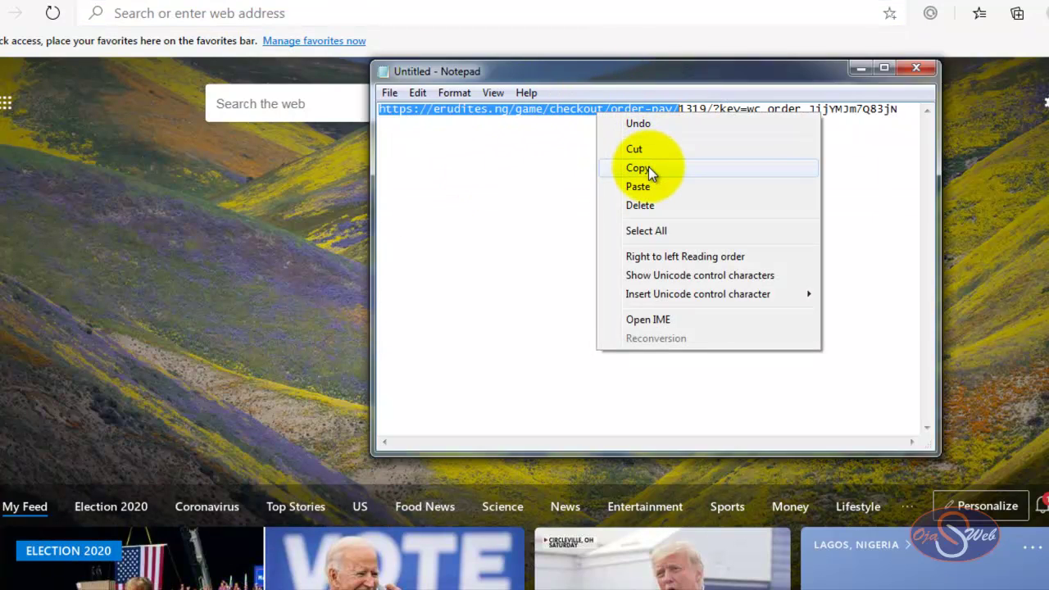
{"action": "left_click", "coordinate": [638, 170]}
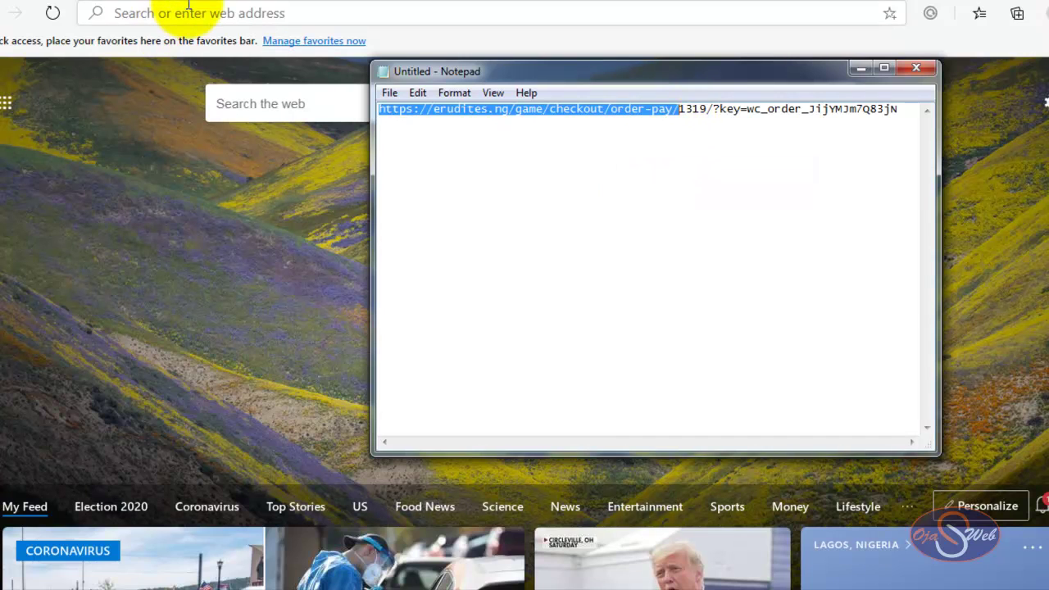
{"action": "left_click", "coordinate": [217, 13]}
{"action": "right_click", "coordinate": [215, 15]}
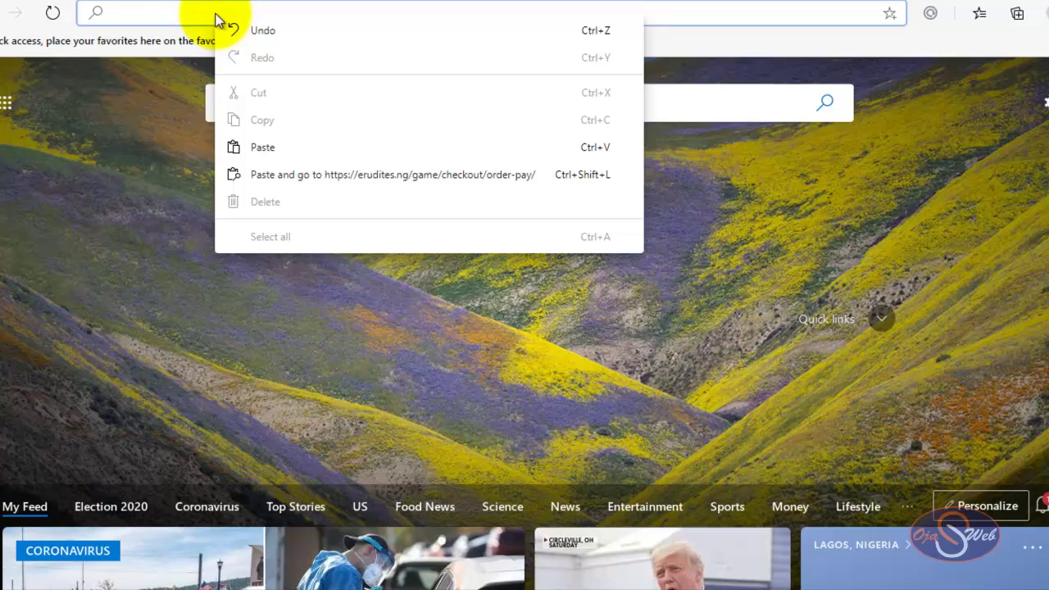
{"action": "left_click", "coordinate": [339, 174]}
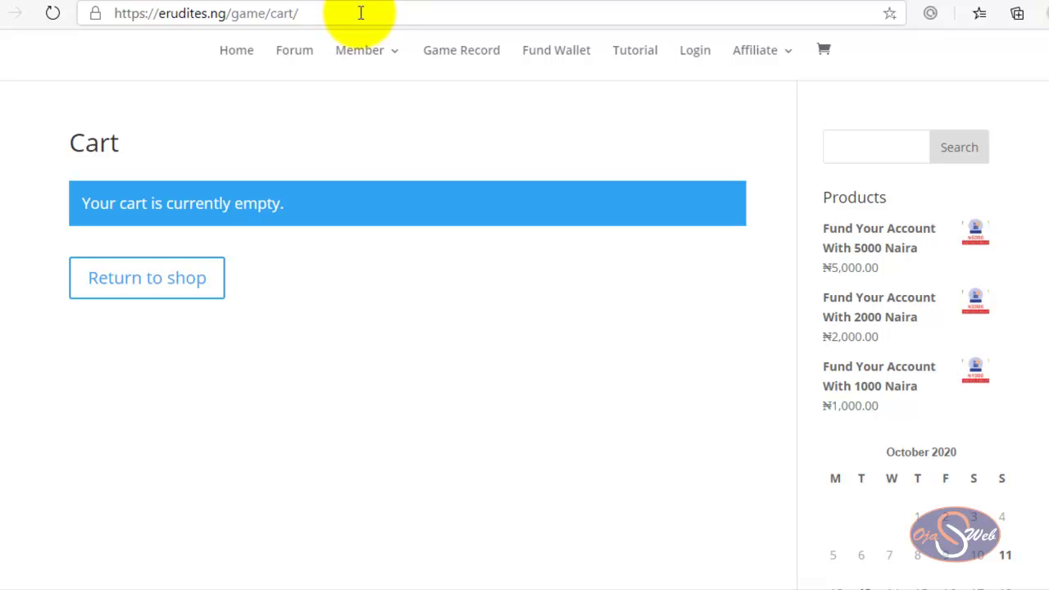
Step: Load erudites.ng/game/checkout/order-received/ directly by adapting the copied order-pay URL, and return to the Tag Manager triggers list
{"action": "left_click", "coordinate": [360, 11]}
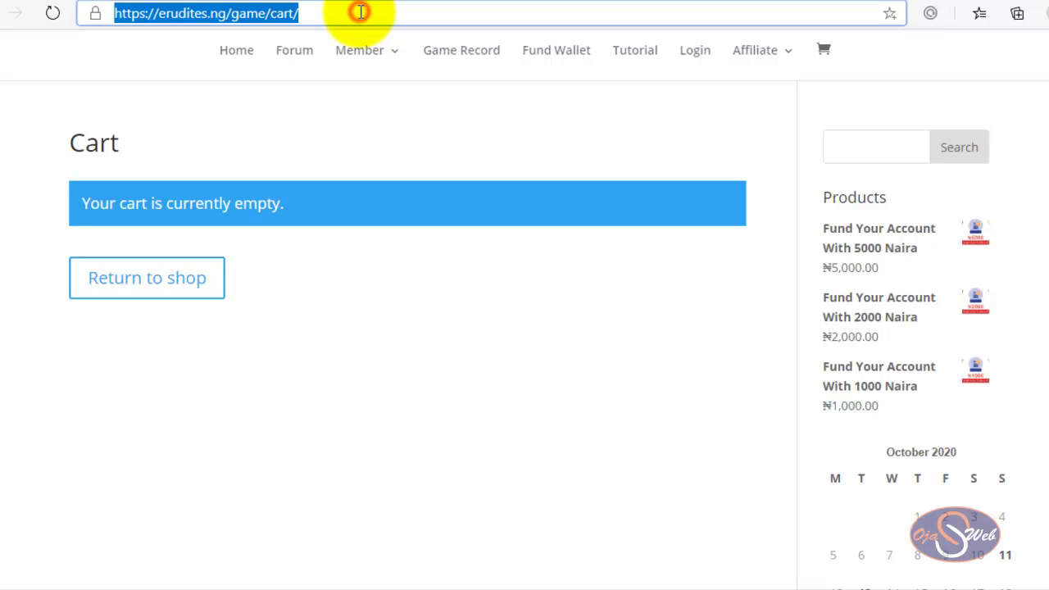
{"action": "right_click", "coordinate": [310, 10]}
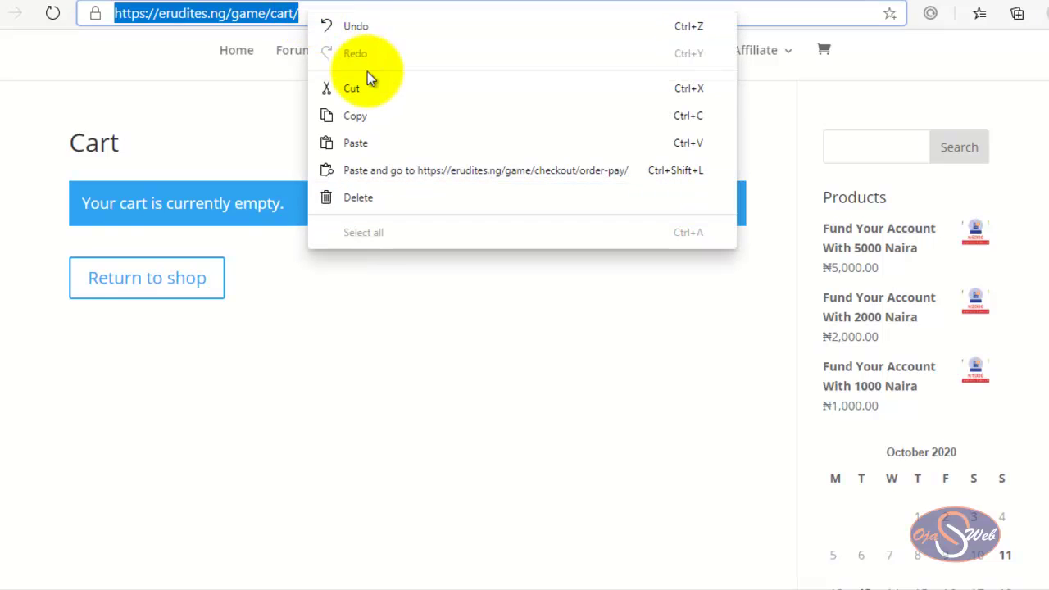
{"action": "left_click", "coordinate": [356, 144]}
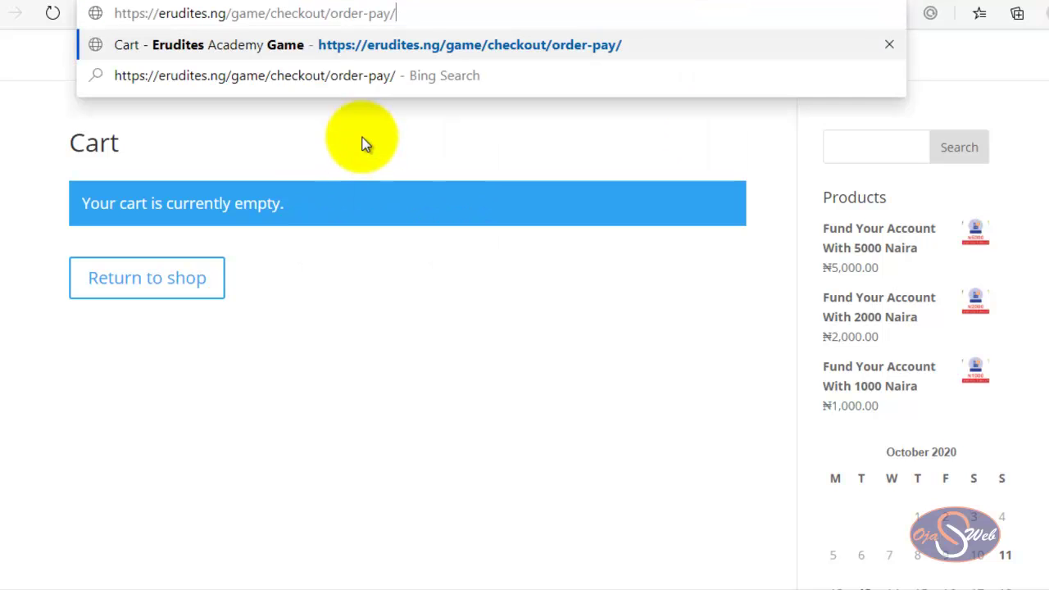
{"action": "double_click", "coordinate": [368, 13]}
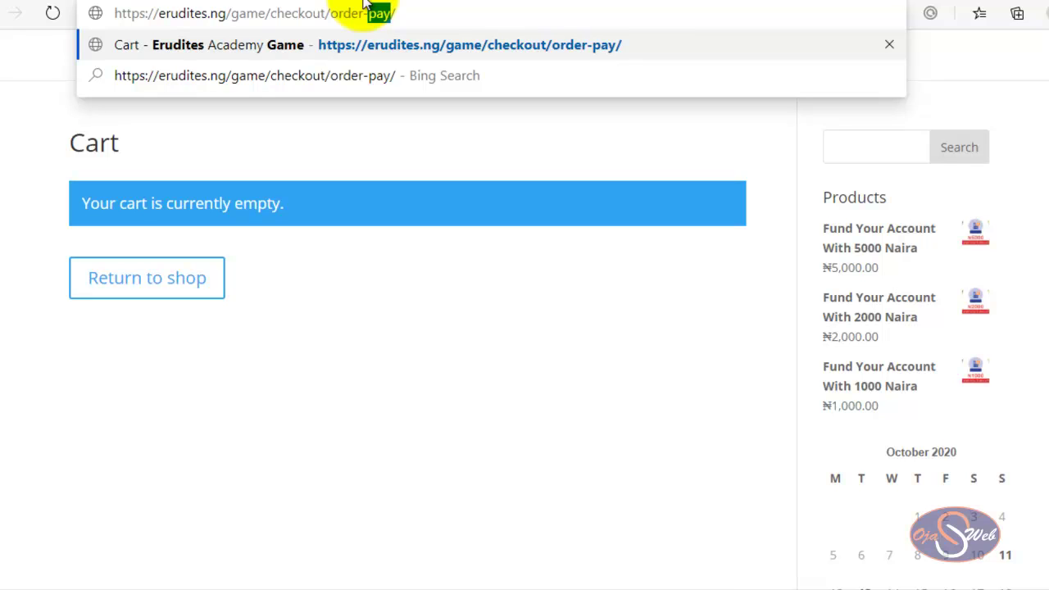
{"action": "type", "text": "re"}
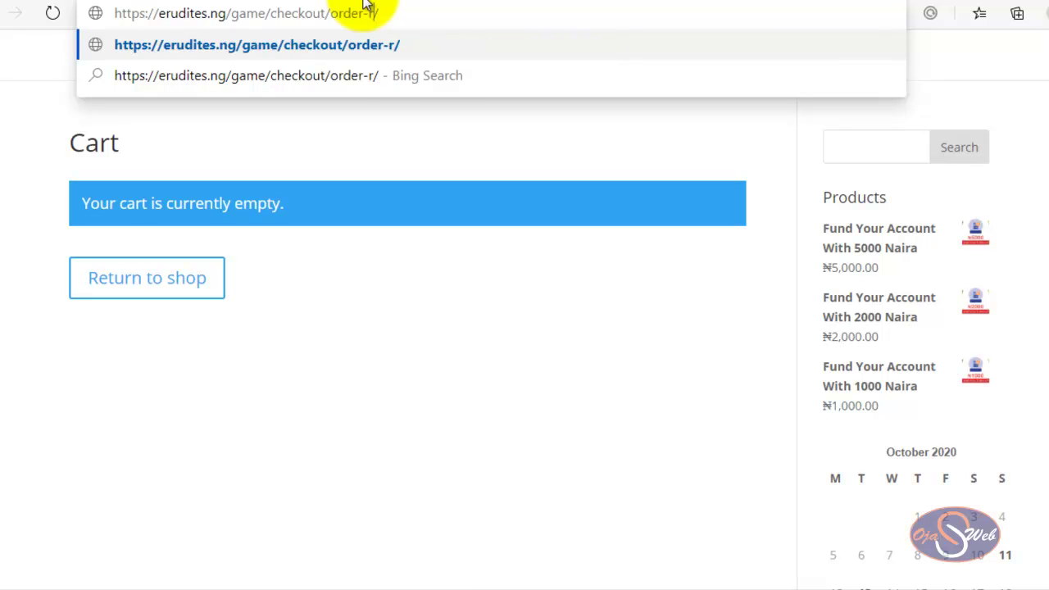
{"action": "type", "text": "ceived"}
{"action": "key", "text": "Return"}
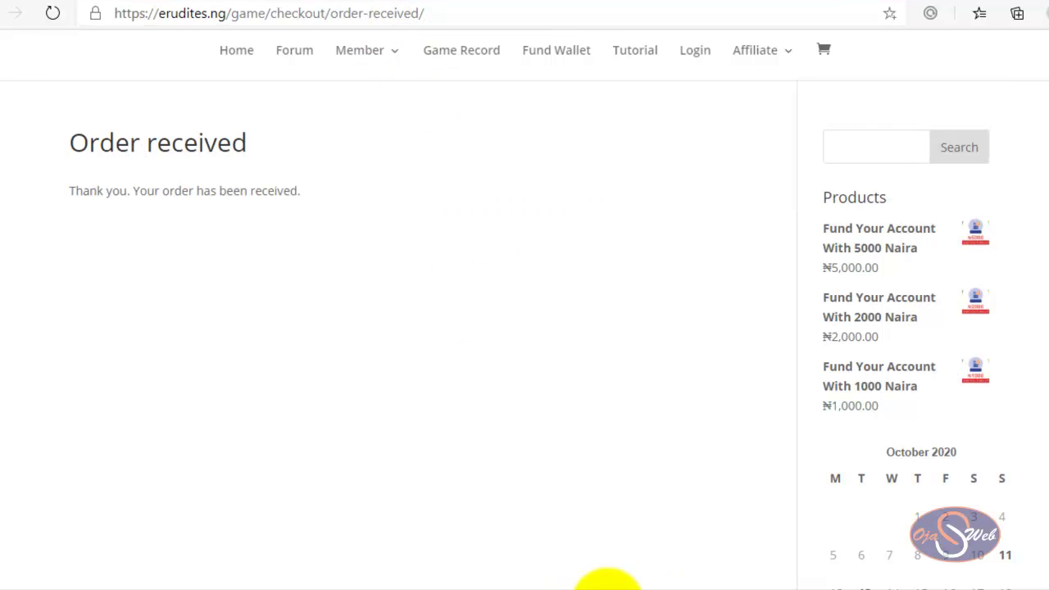
{"action": "left_click", "coordinate": [654, 589]}
{"action": "left_click", "coordinate": [88, 0]}
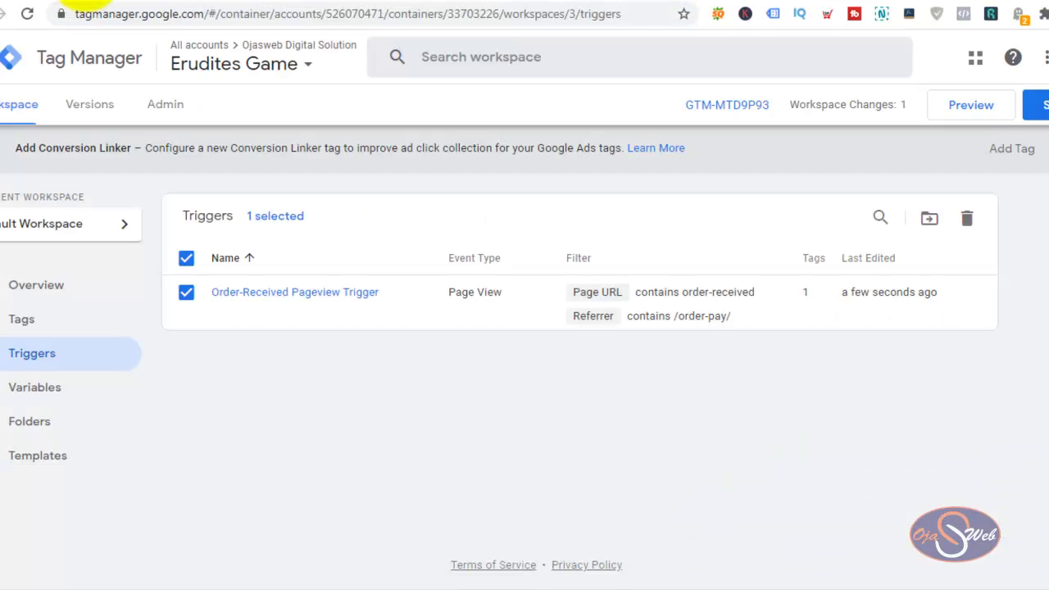